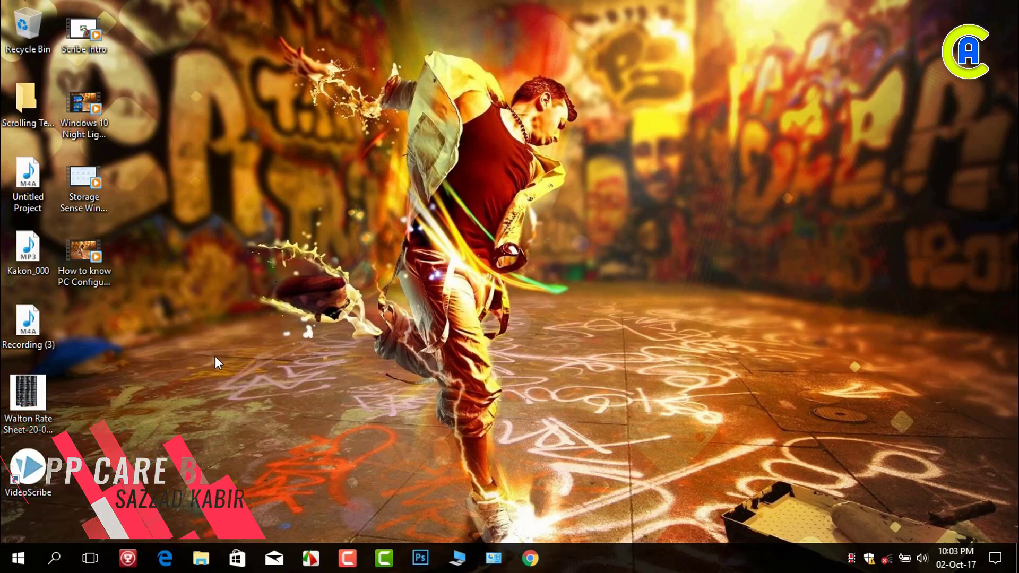
Search Windows for "persona", view Themes and related settings, and close the Settings window.
{"action": "left_click", "coordinate": [54, 560]}
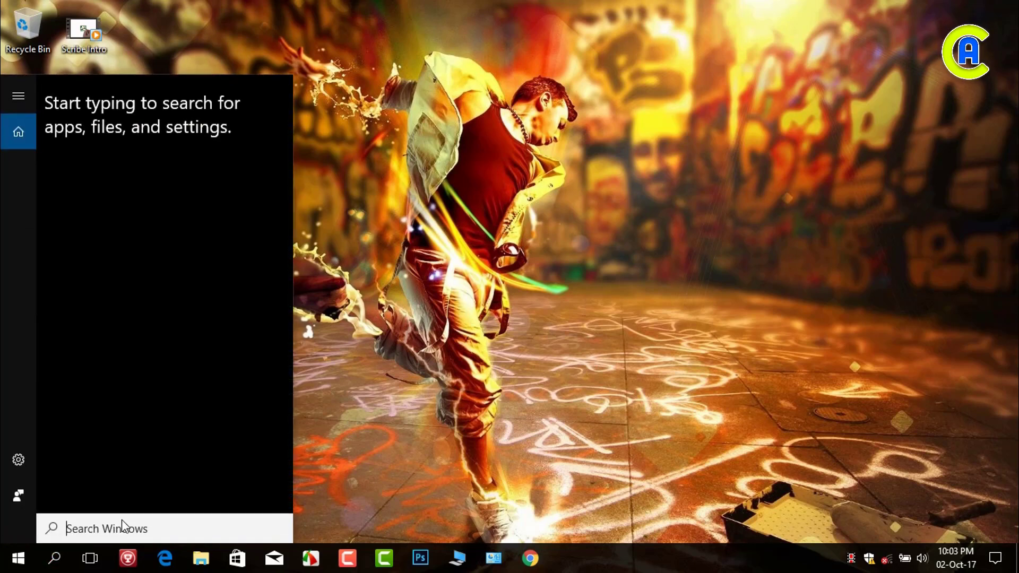
{"action": "type", "text": "perso"}
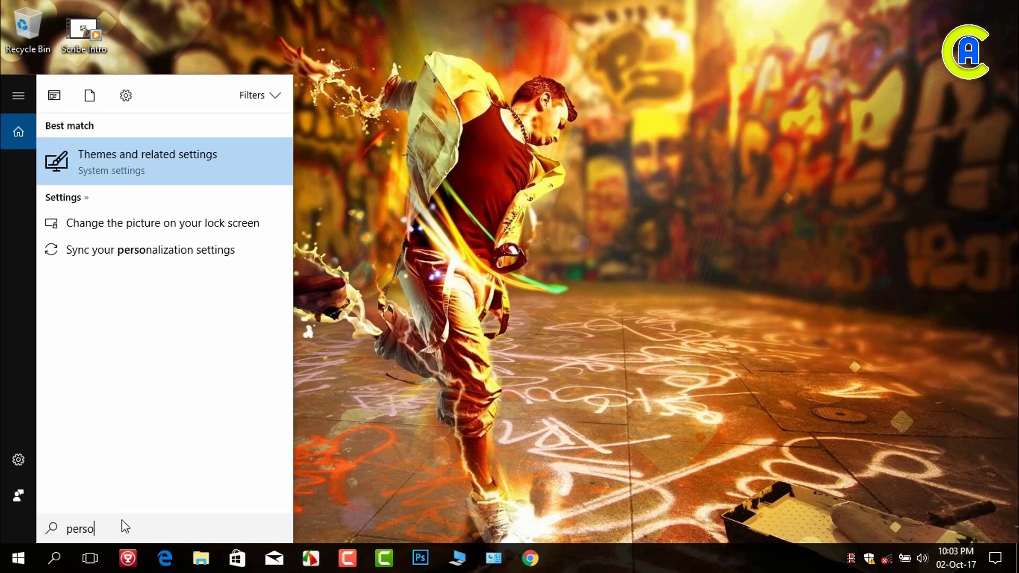
{"action": "type", "text": "na"}
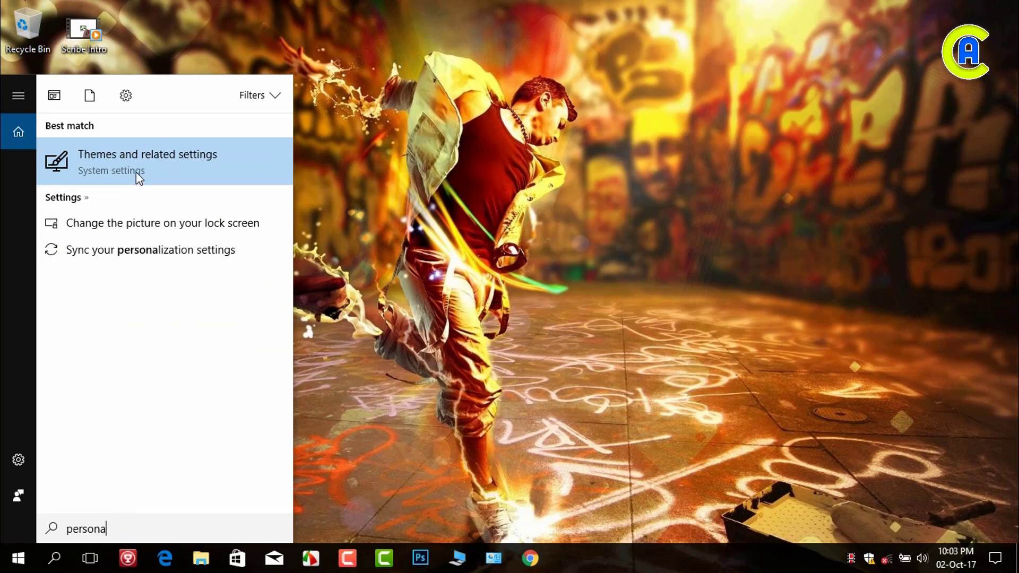
{"action": "left_click", "coordinate": [182, 162]}
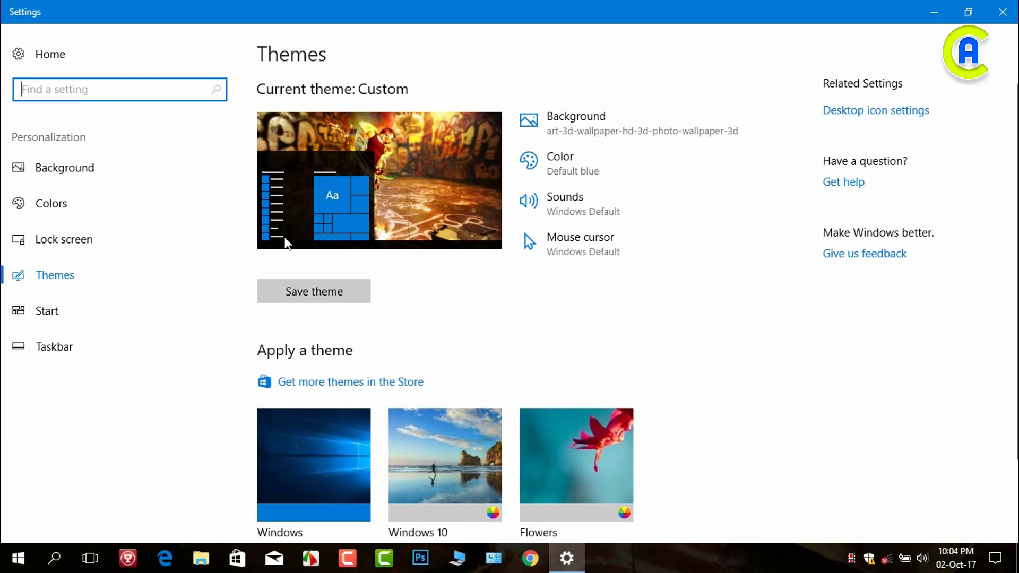
{"action": "left_click", "coordinate": [1003, 20]}
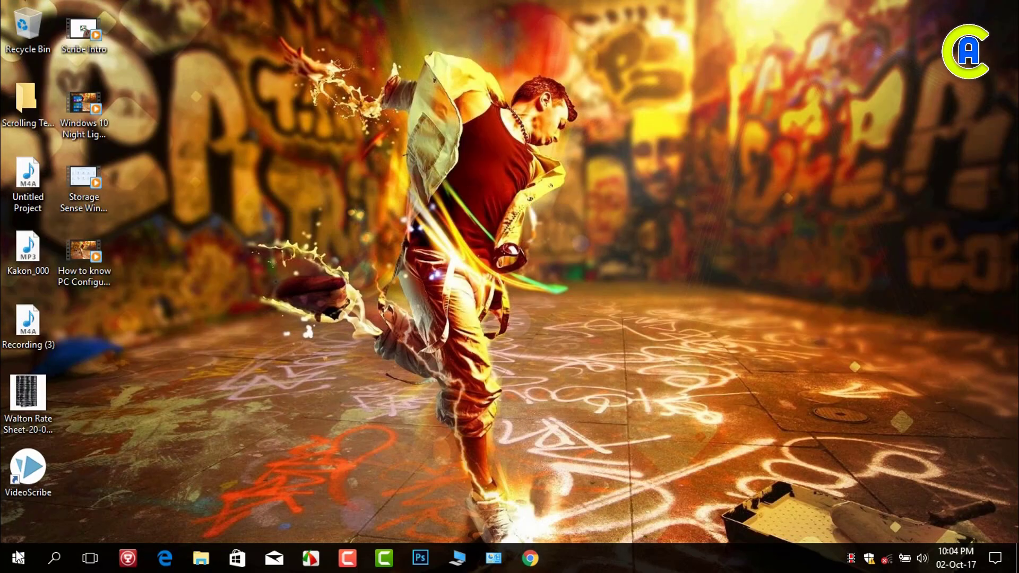
Open the Personalization category in Windows Settings.
{"action": "left_click", "coordinate": [3, 564]}
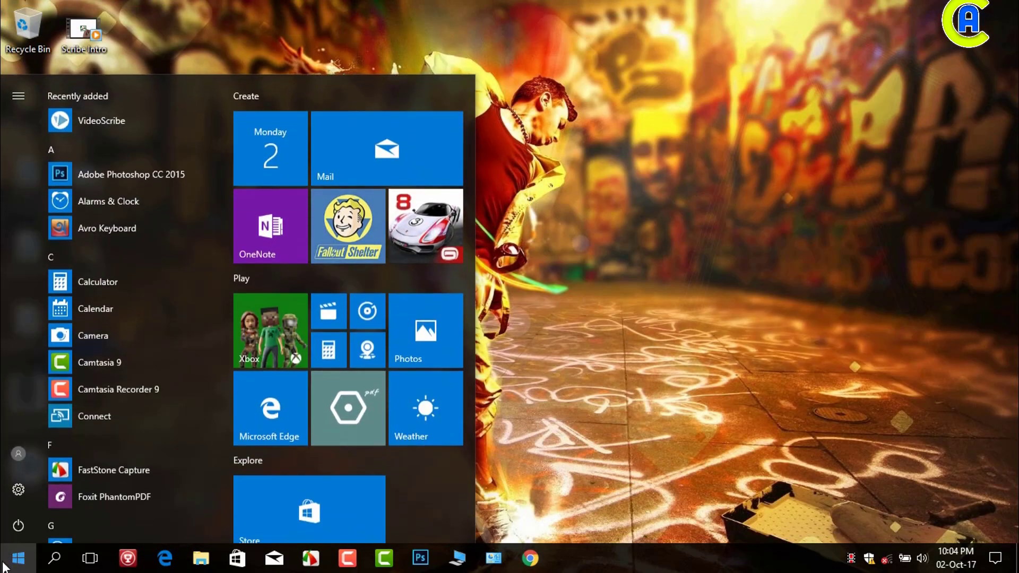
{"action": "left_click", "coordinate": [22, 479]}
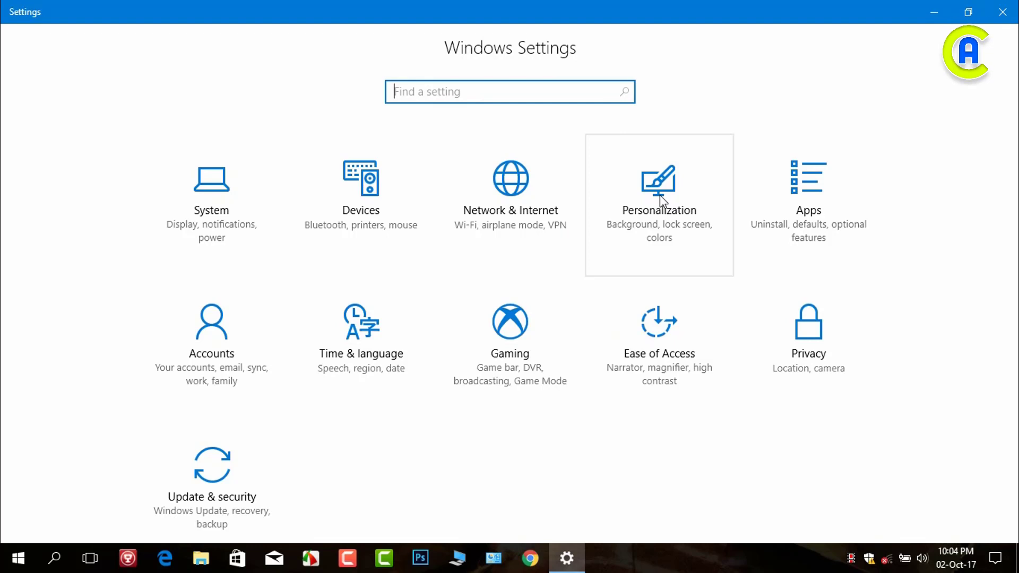
{"action": "left_click", "coordinate": [660, 196]}
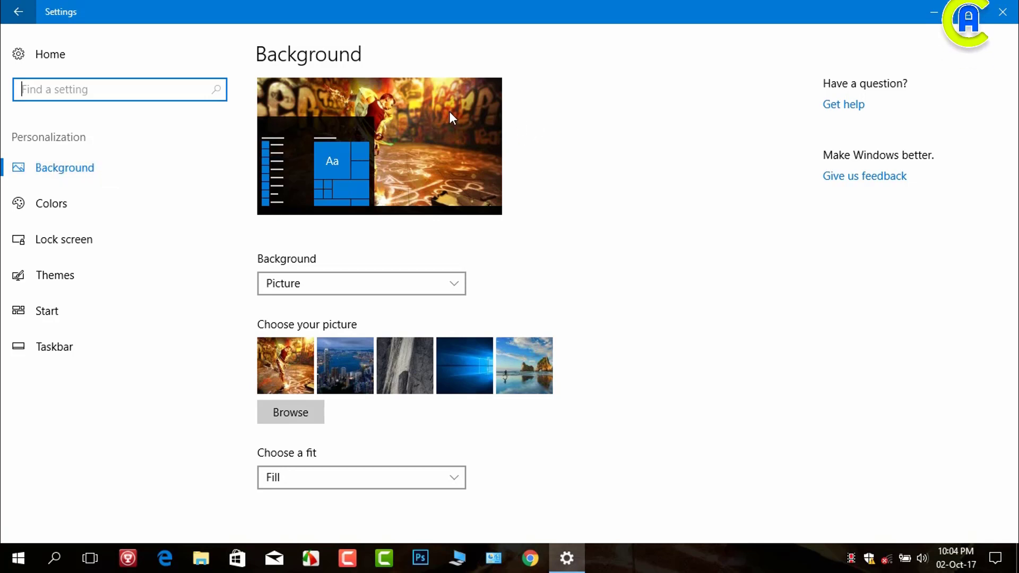
Review the desktop background types, the picture file browser and the available picture fit options.
{"action": "left_click", "coordinate": [456, 283]}
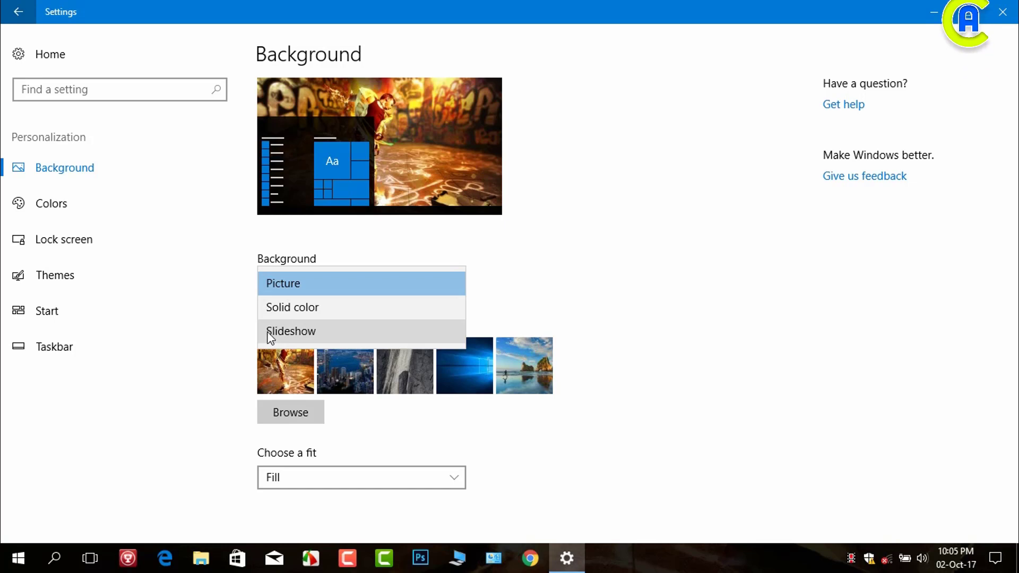
{"action": "left_click", "coordinate": [611, 250]}
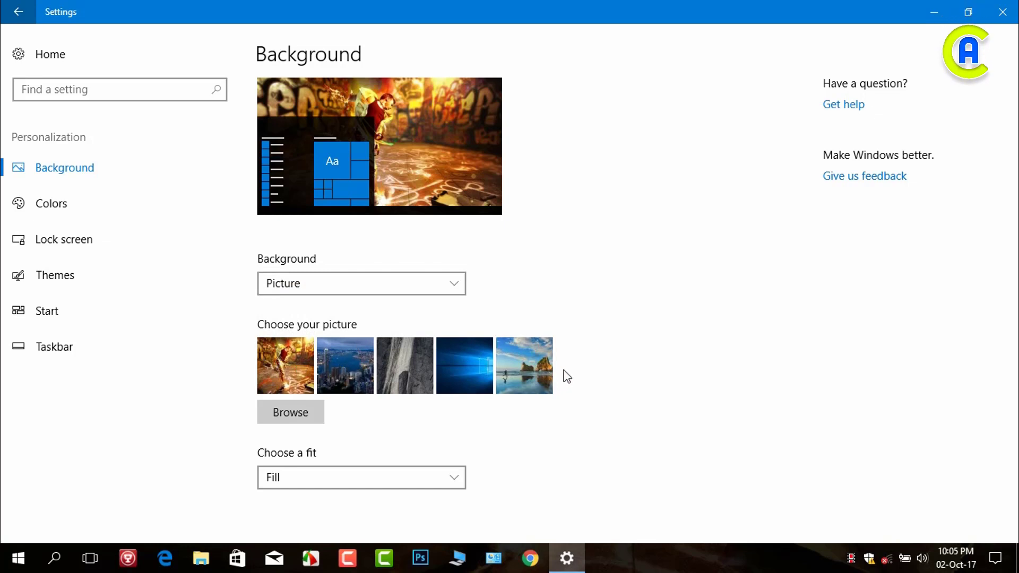
{"action": "left_click", "coordinate": [276, 409]}
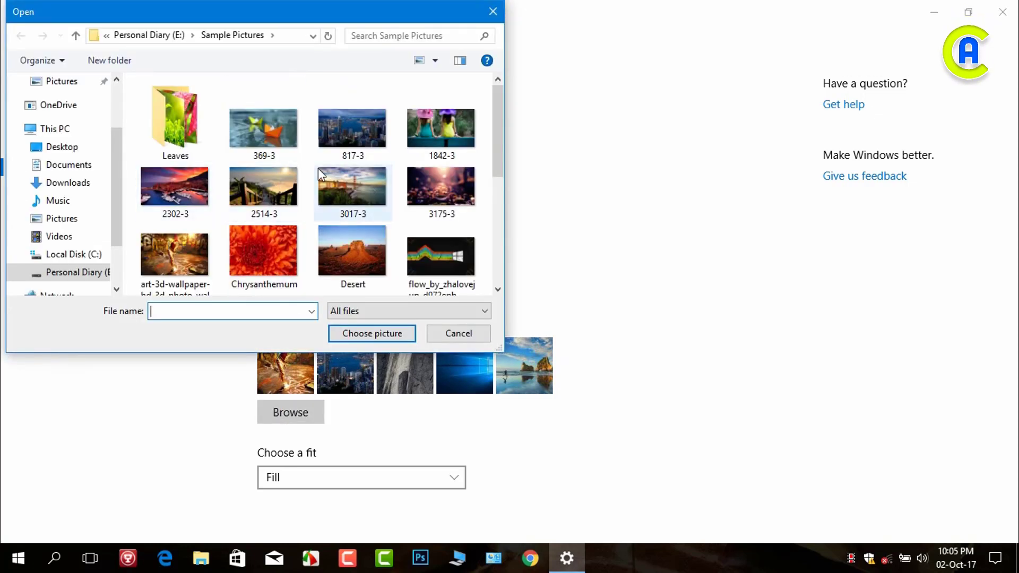
{"action": "left_click", "coordinate": [493, 11]}
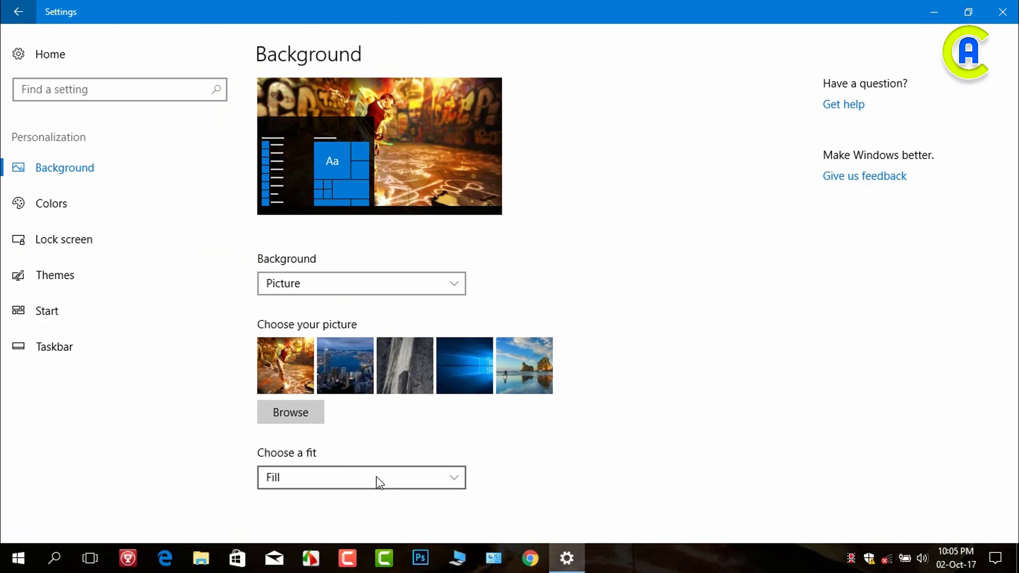
{"action": "left_click", "coordinate": [401, 480]}
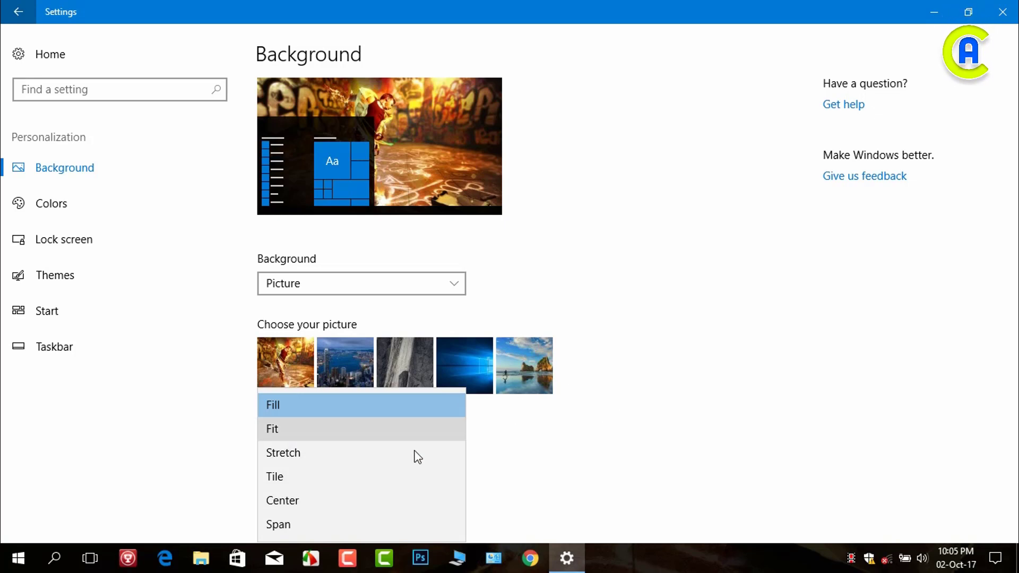
{"action": "left_click", "coordinate": [692, 325]}
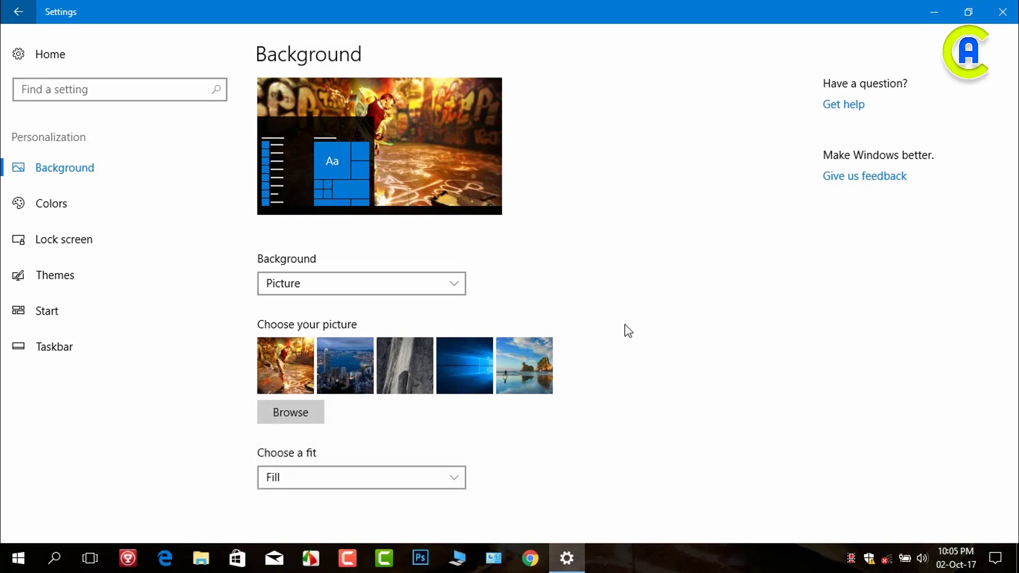
Open the Colors page of the Personalization settings and look over its color choices.
{"action": "left_click", "coordinate": [73, 211]}
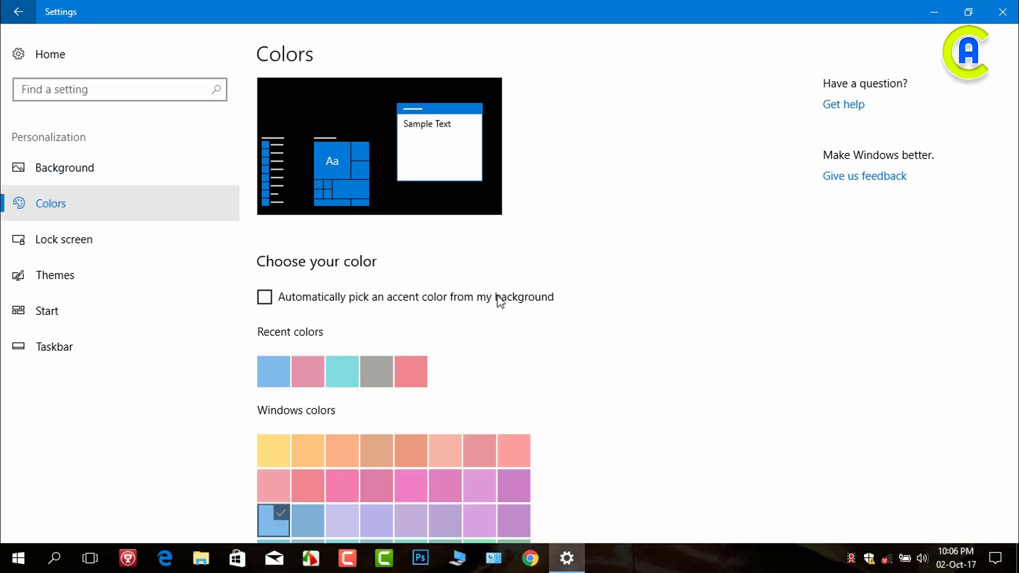
{"action": "scroll", "coordinate": [525, 309], "scroll_direction": "down", "scroll_amount": 1}
{"action": "scroll", "coordinate": [526, 311], "scroll_direction": "up", "scroll_amount": 1}
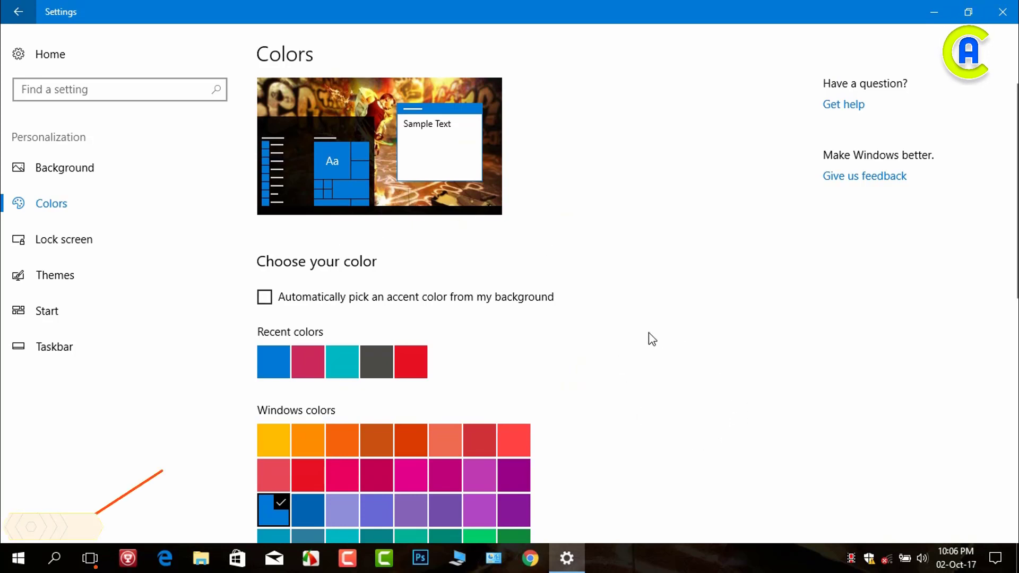
Turn on automatic accent color picking from the background and check the desktop before returning to Settings.
{"action": "left_click", "coordinate": [264, 297]}
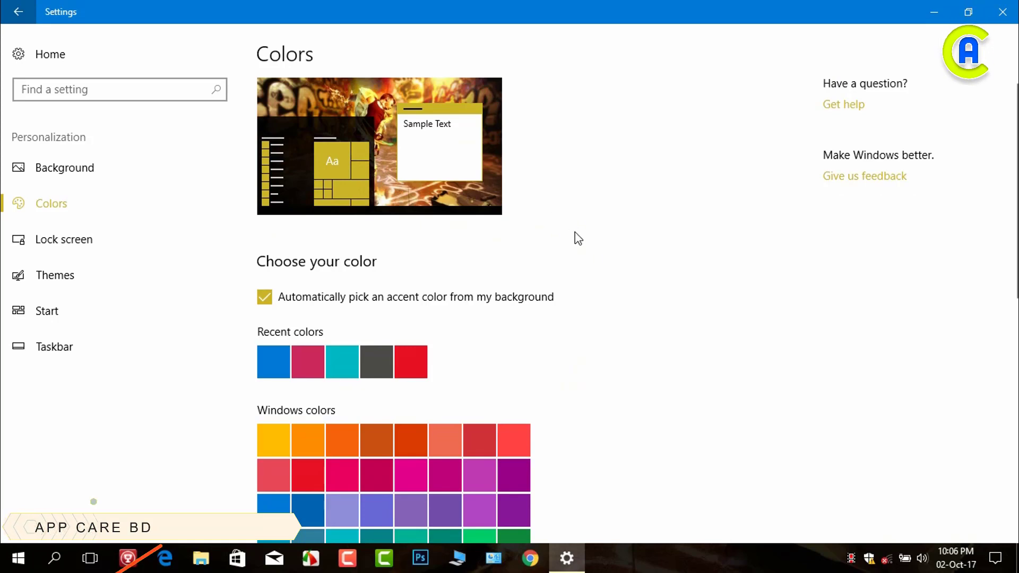
{"action": "left_click", "coordinate": [575, 564]}
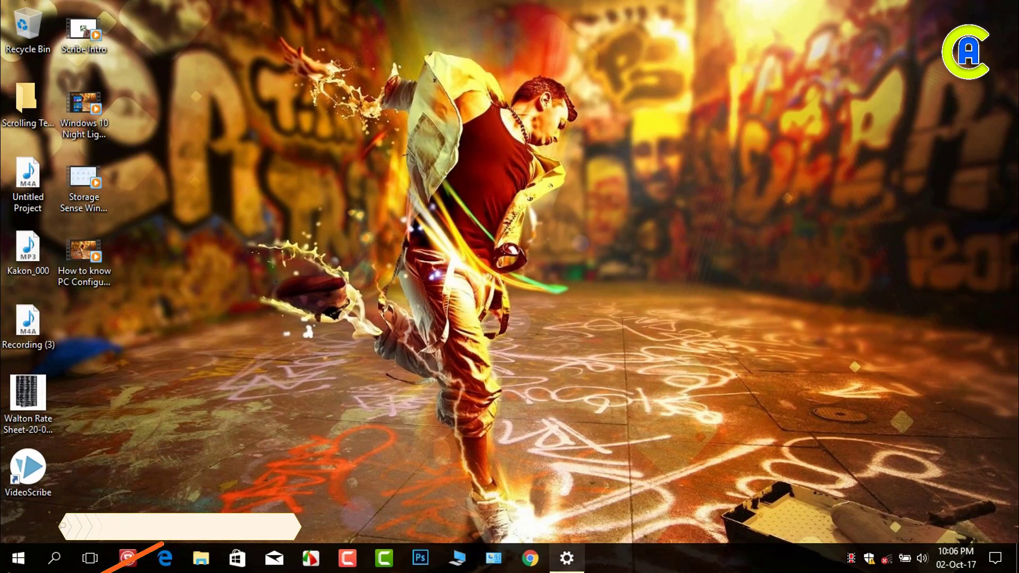
{"action": "left_click", "coordinate": [567, 557]}
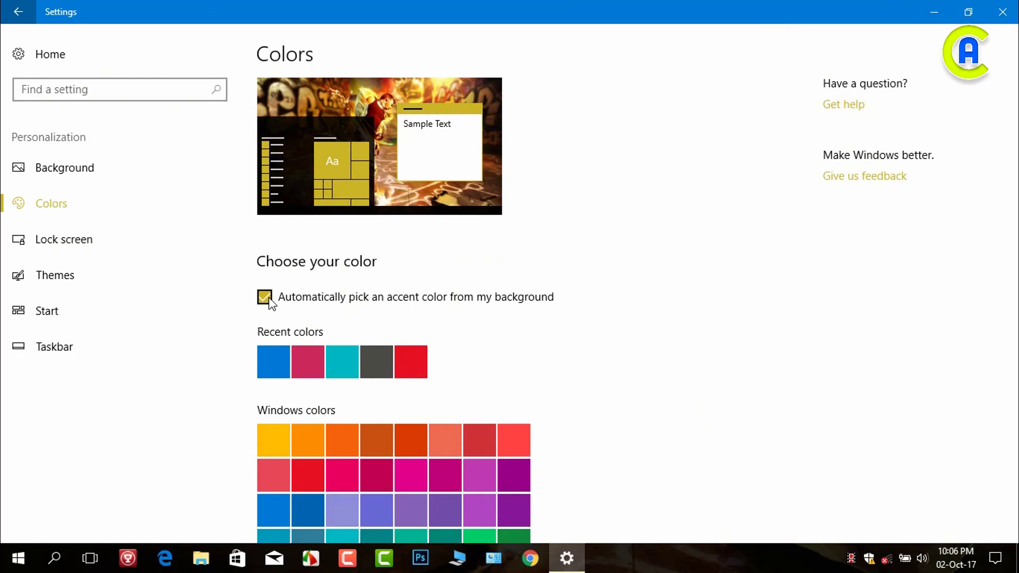
Turn off automatic accent color picking, set the accent to the bright blue under Windows colors, and check it in Start.
{"action": "scroll", "coordinate": [320, 413], "scroll_direction": "down", "scroll_amount": 2}
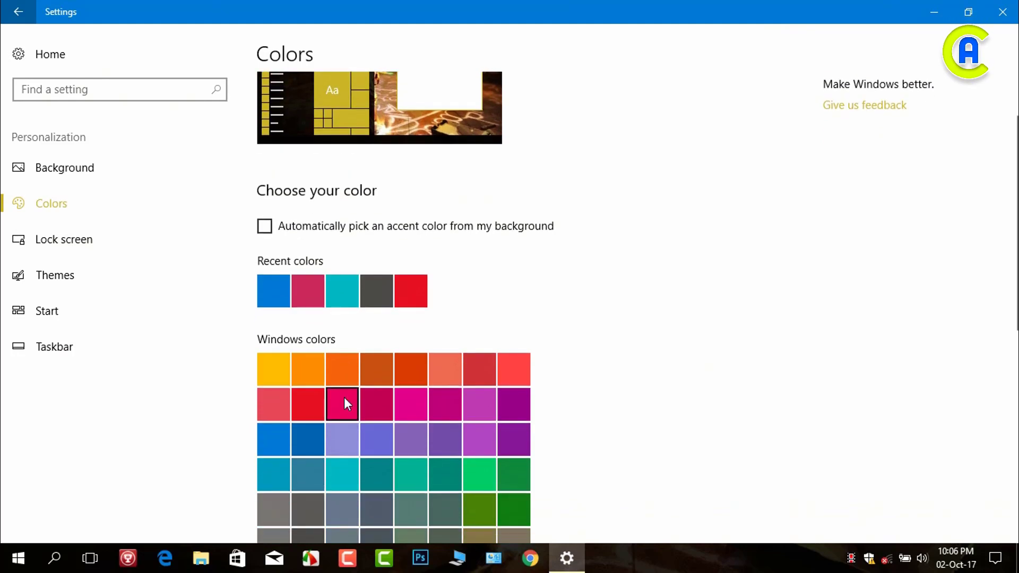
{"action": "left_click", "coordinate": [344, 397]}
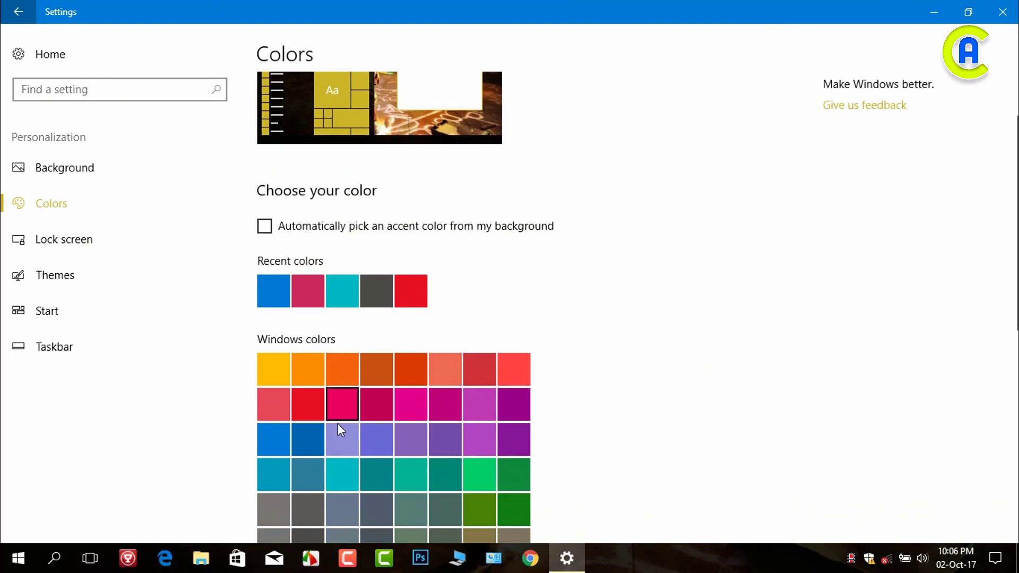
{"action": "left_click", "coordinate": [280, 437]}
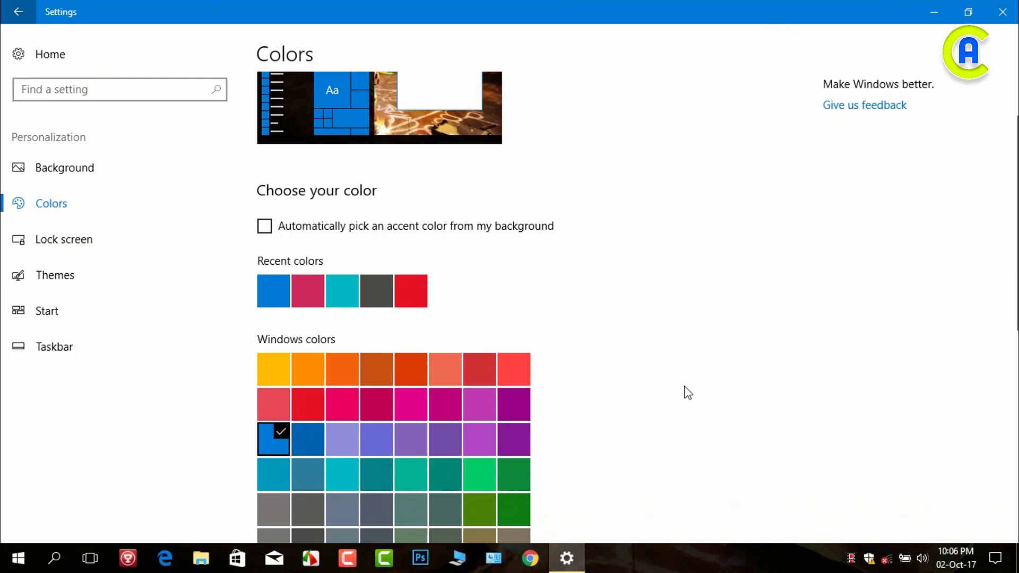
{"action": "scroll", "coordinate": [688, 393], "scroll_direction": "up", "scroll_amount": 2}
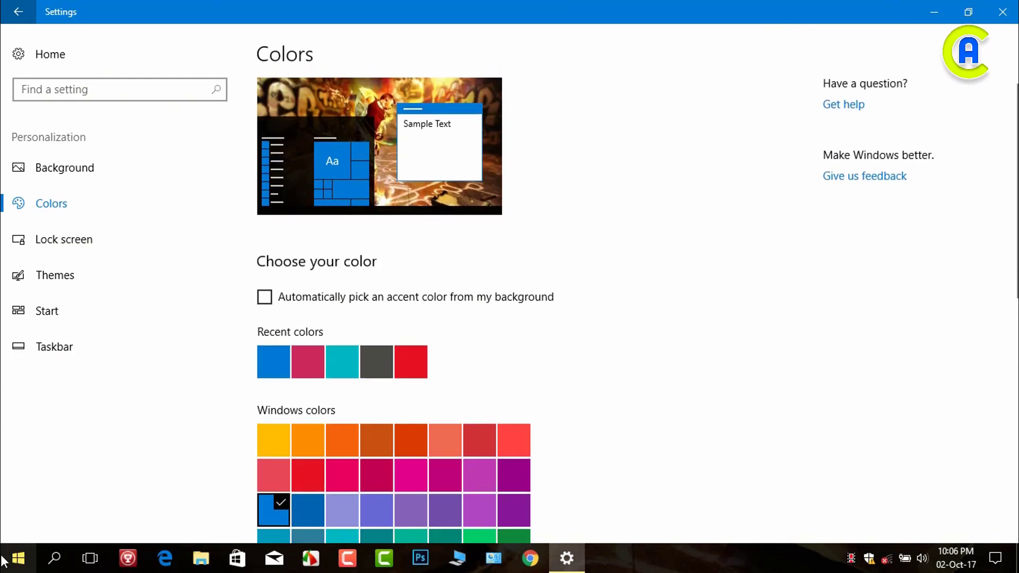
{"action": "left_click", "coordinate": [18, 557]}
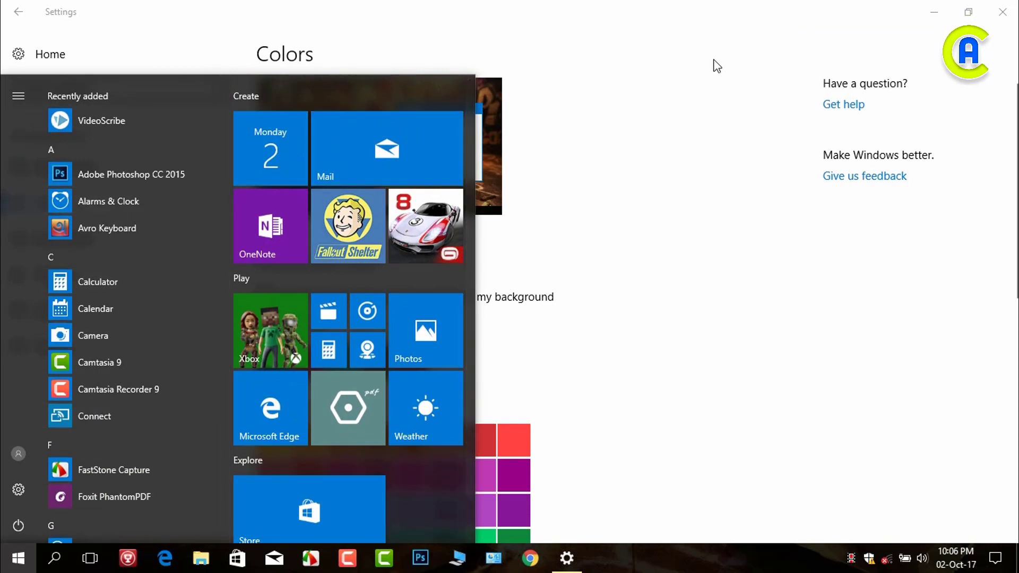
{"action": "left_click", "coordinate": [710, 29]}
Switch transparency effects off and back on in the additional color options.
{"action": "scroll", "coordinate": [521, 354], "scroll_direction": "down", "scroll_amount": 5}
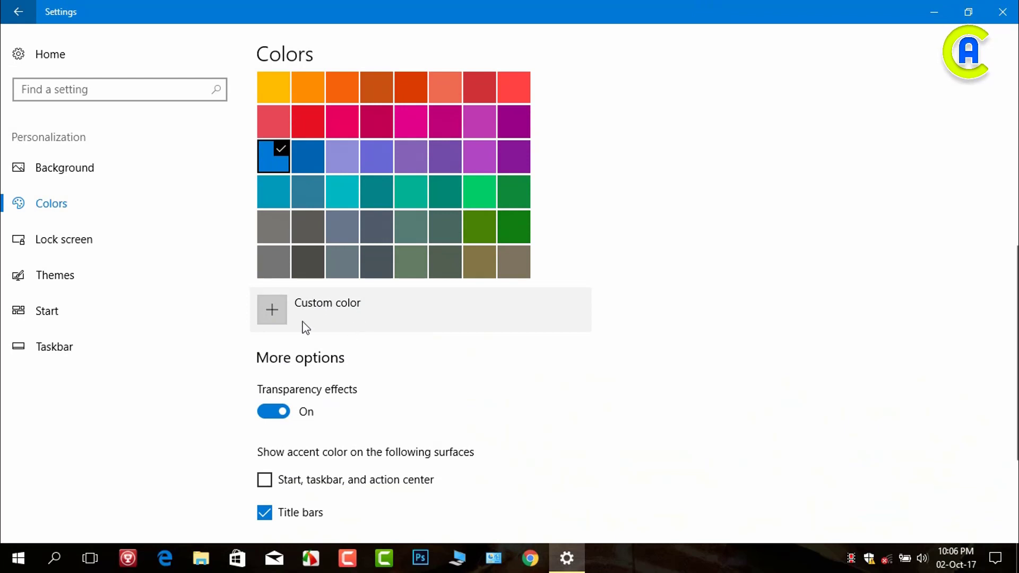
{"action": "scroll", "coordinate": [411, 409], "scroll_direction": "down", "scroll_amount": 2}
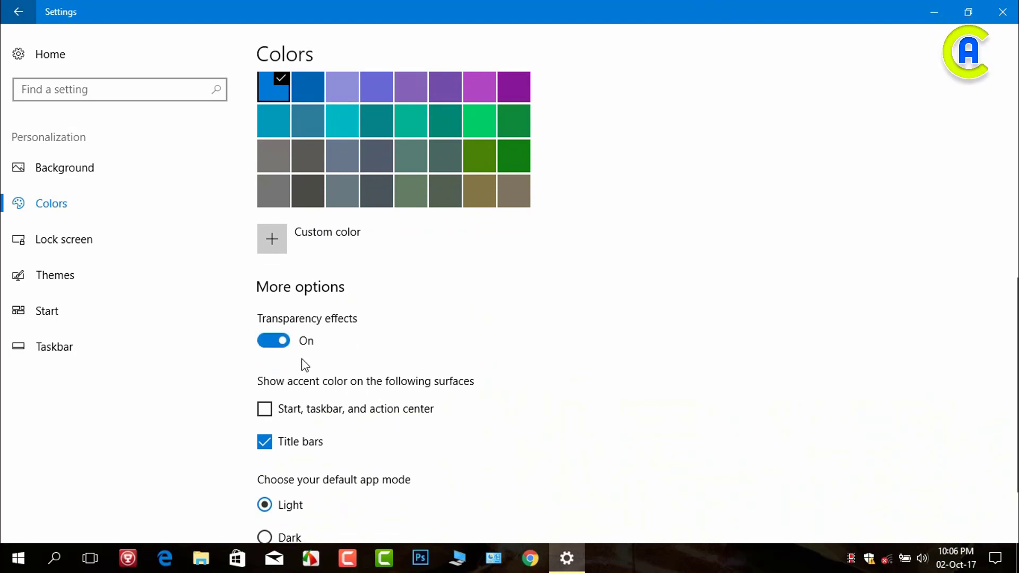
{"action": "left_click", "coordinate": [280, 342]}
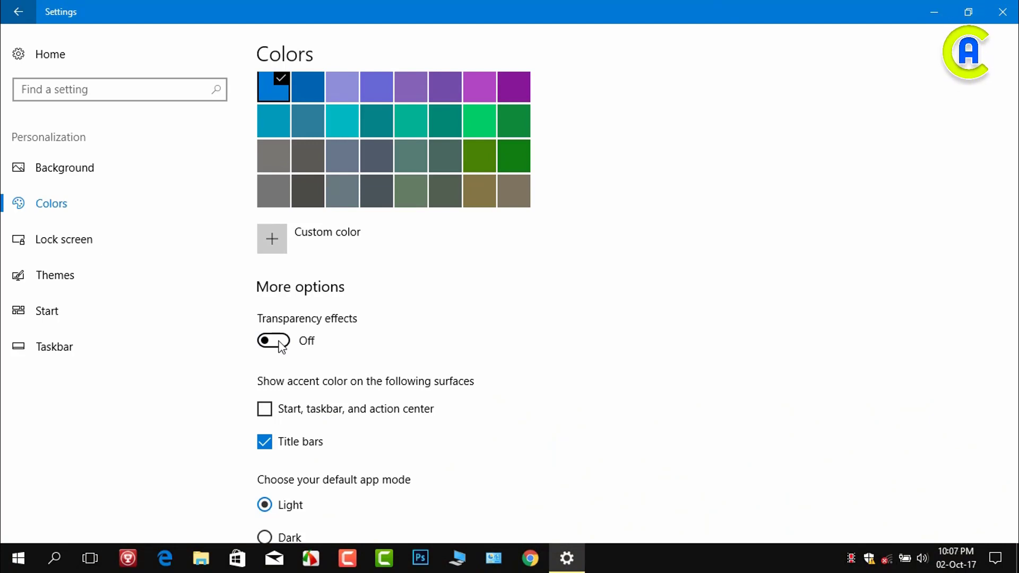
{"action": "left_click", "coordinate": [279, 342]}
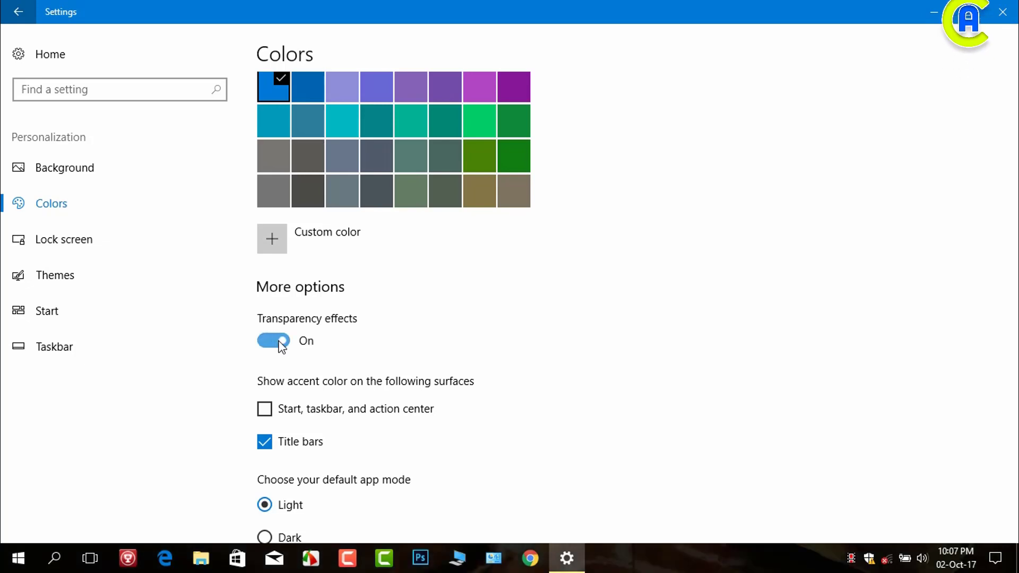
Try title bars without the accent color, and restore the accent color on them.
{"action": "scroll", "coordinate": [332, 353], "scroll_direction": "down", "scroll_amount": 2}
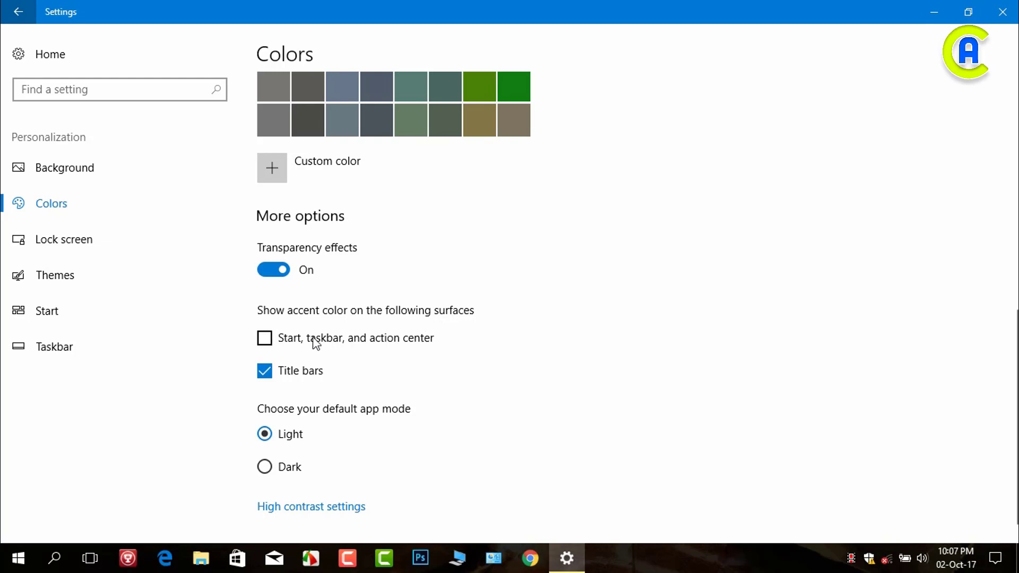
{"action": "left_click", "coordinate": [265, 374]}
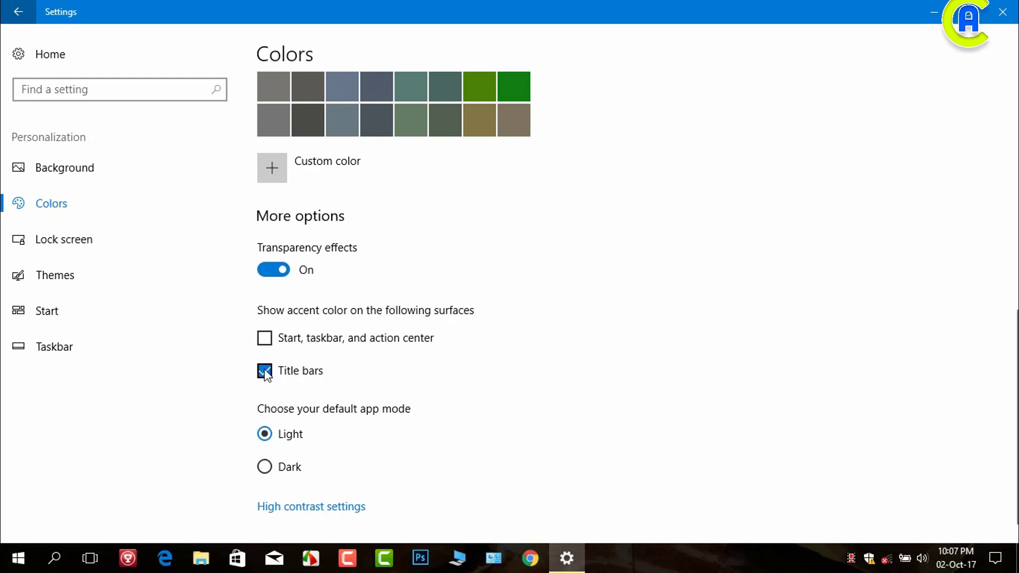
{"action": "left_click", "coordinate": [267, 378]}
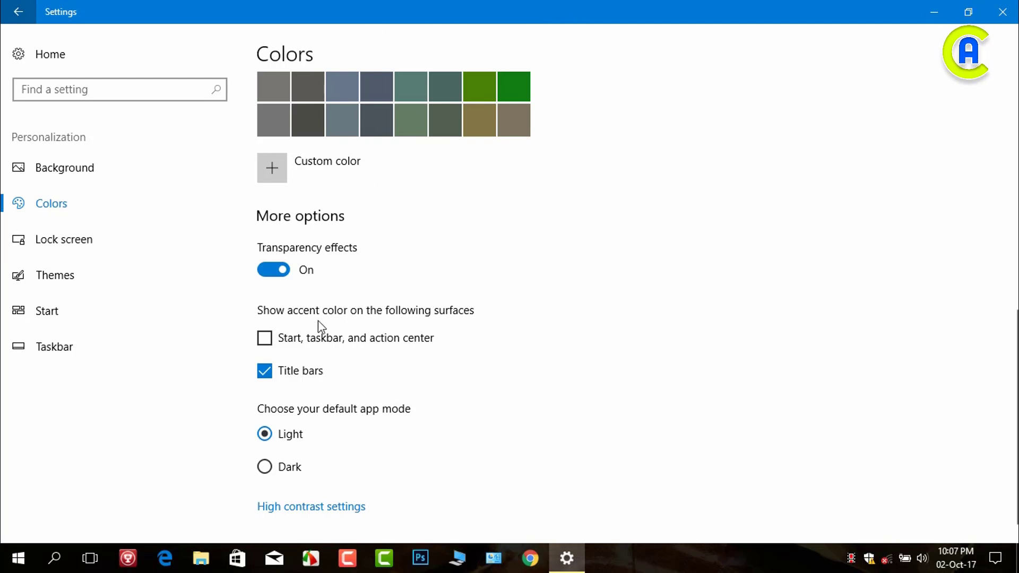
{"action": "left_click", "coordinate": [266, 375]}
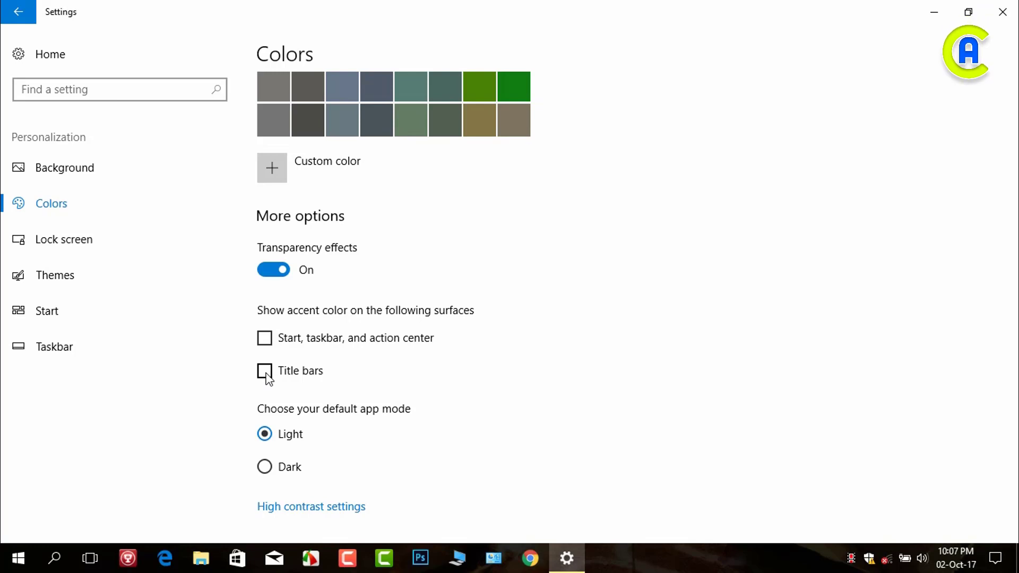
{"action": "left_click", "coordinate": [266, 374]}
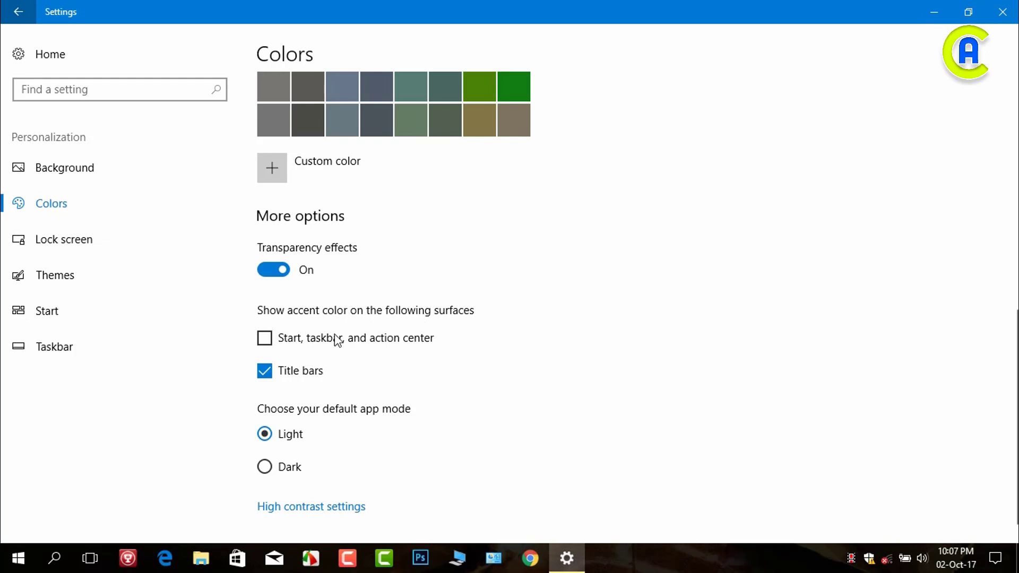
Try showing the accent color on Start, taskbar, and action center, and turn that option back off.
{"action": "left_click", "coordinate": [263, 339]}
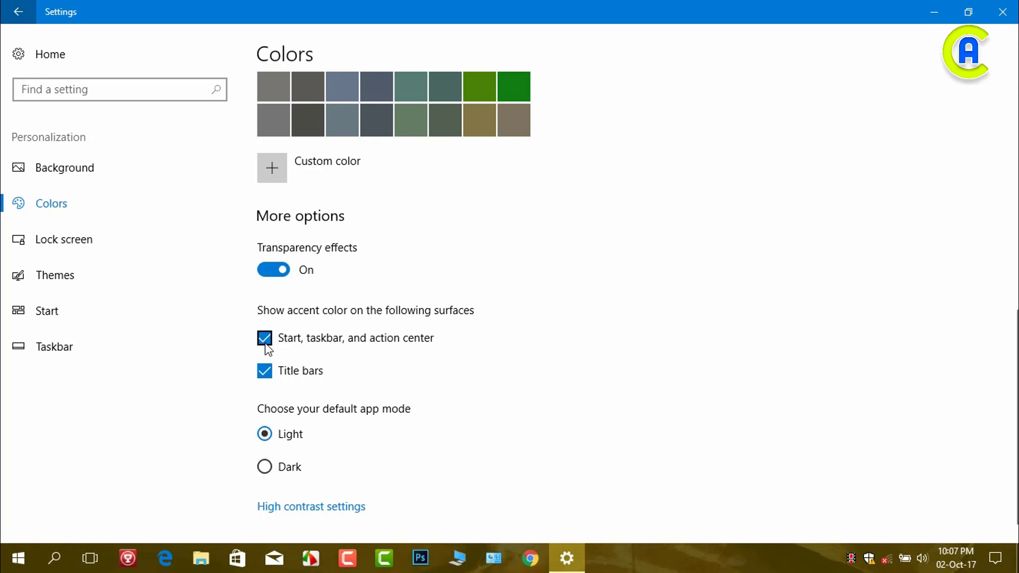
{"action": "left_click", "coordinate": [265, 345]}
{"action": "scroll", "coordinate": [434, 387], "scroll_direction": "down", "scroll_amount": 3}
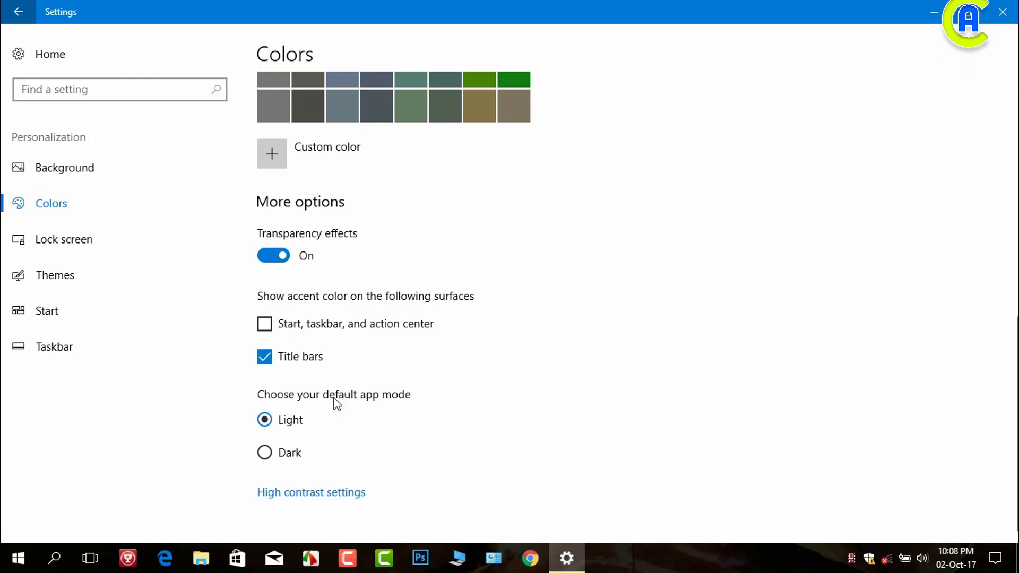
Try the Dark default app mode and switch back to Light.
{"action": "left_click", "coordinate": [265, 453]}
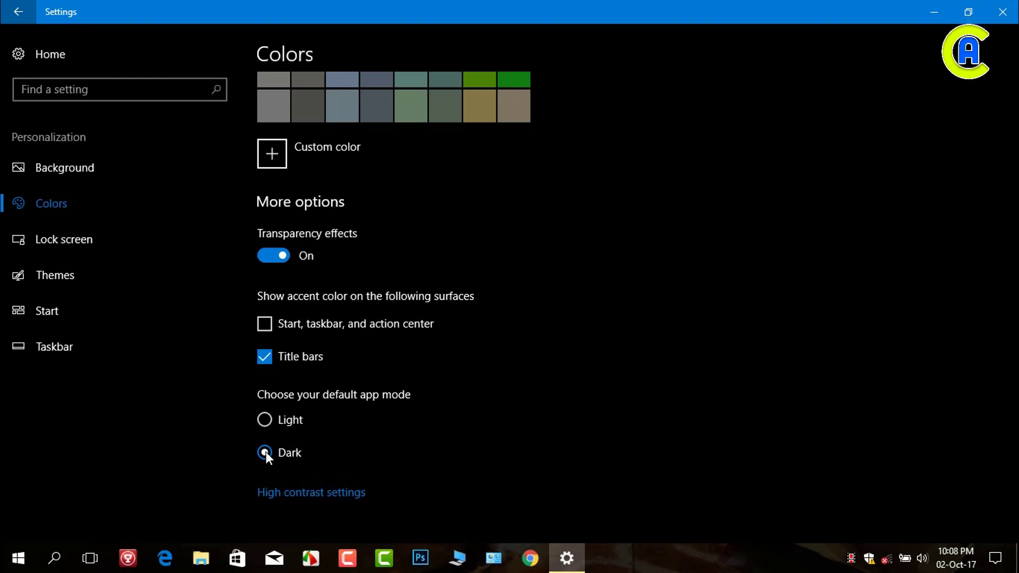
{"action": "left_click", "coordinate": [265, 419]}
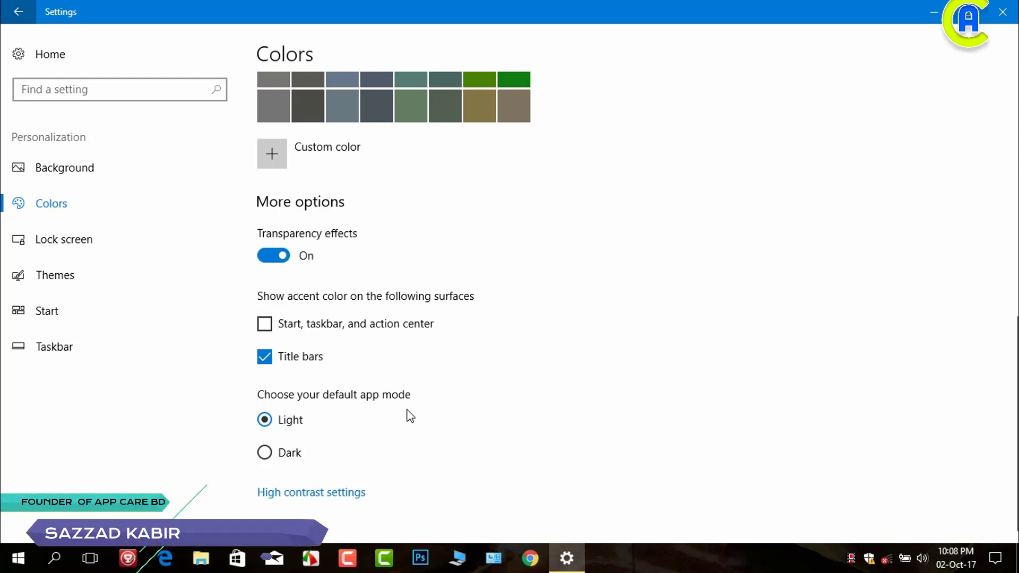
Review the lock screen settings, including the background types, status apps and sign-in screen picture option.
{"action": "left_click", "coordinate": [88, 253]}
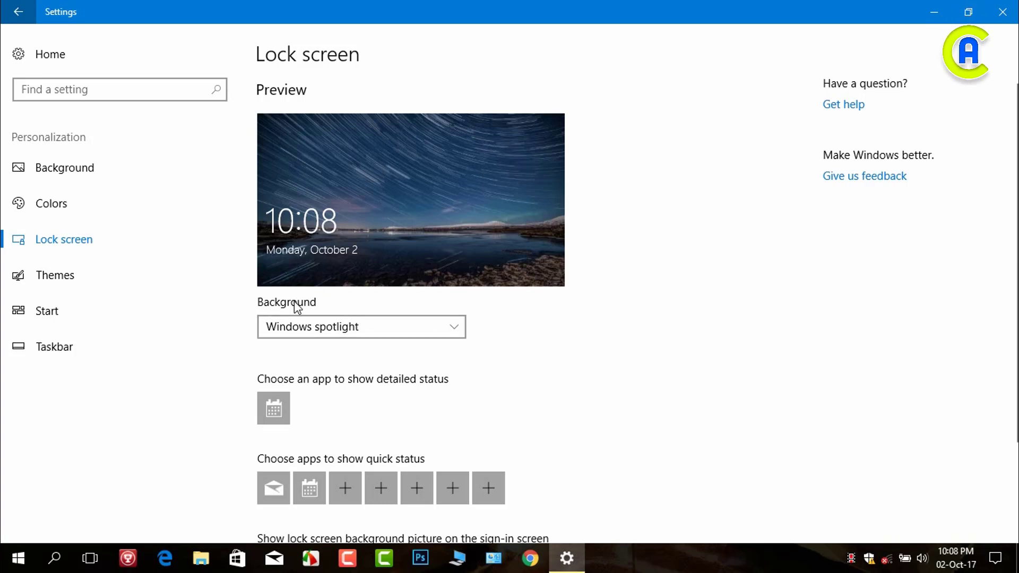
{"action": "left_click", "coordinate": [450, 327]}
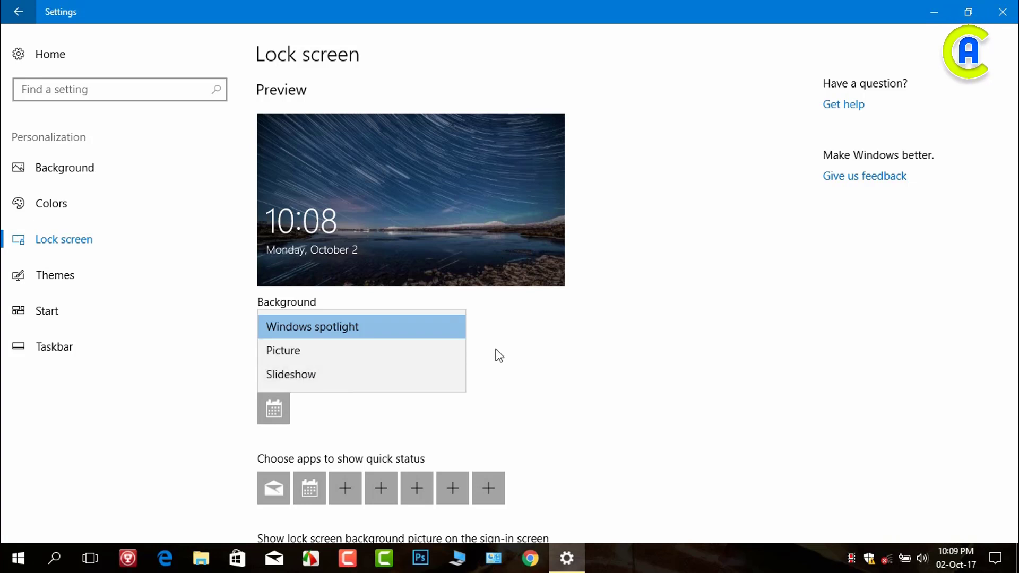
{"action": "left_click", "coordinate": [548, 350]}
{"action": "scroll", "coordinate": [430, 414], "scroll_direction": "down", "scroll_amount": 2}
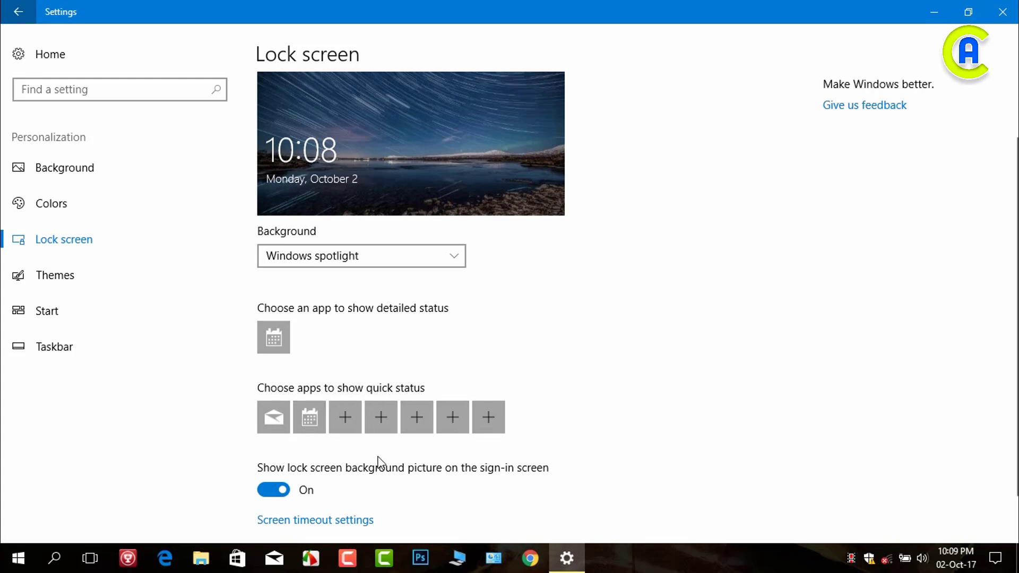
{"action": "scroll", "coordinate": [379, 463], "scroll_direction": "down", "scroll_amount": 1}
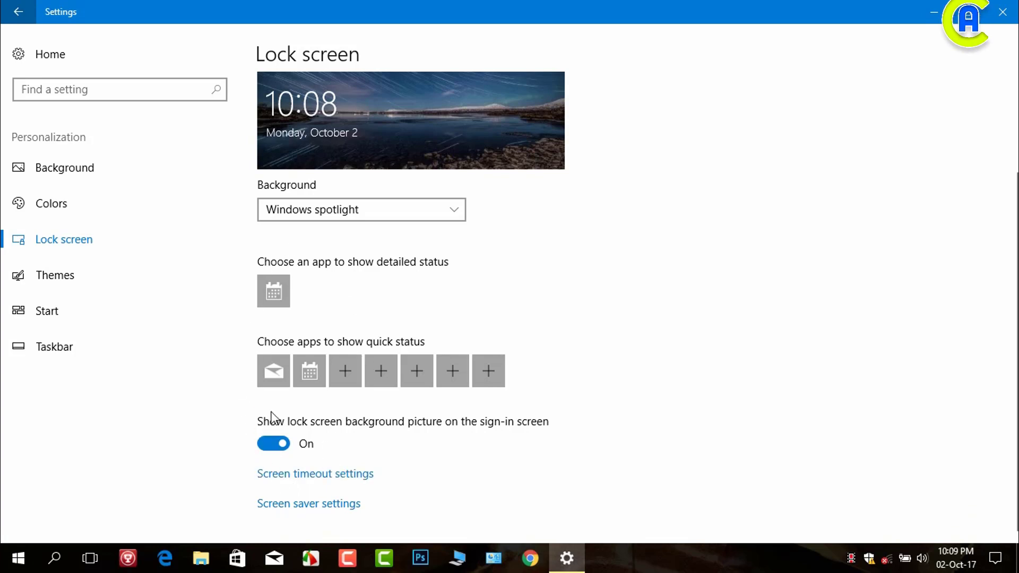
Look through the theme settings, from the current custom theme's components to the themes available to apply.
{"action": "left_click", "coordinate": [70, 272]}
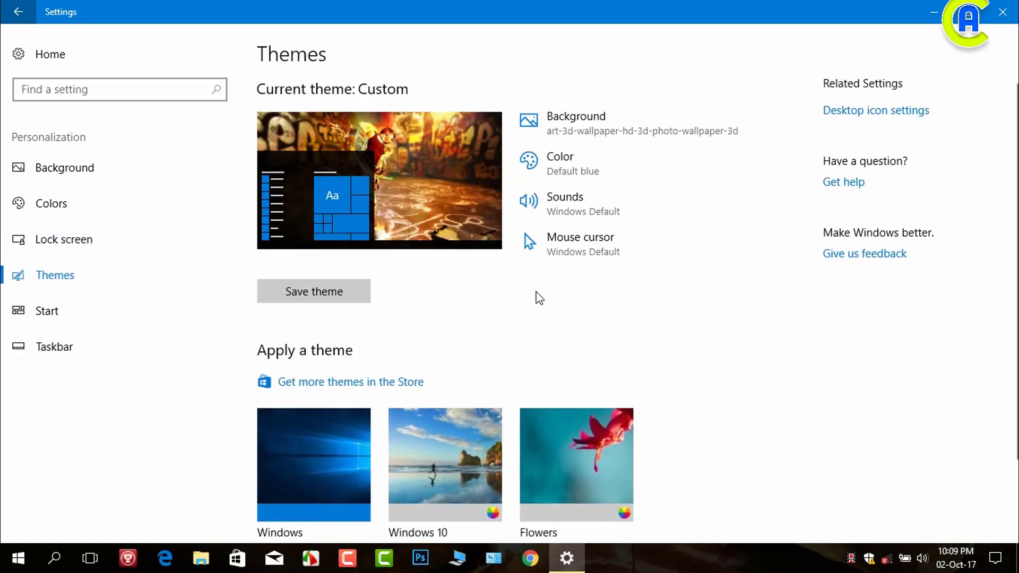
{"action": "scroll", "coordinate": [540, 298], "scroll_direction": "down", "scroll_amount": 2}
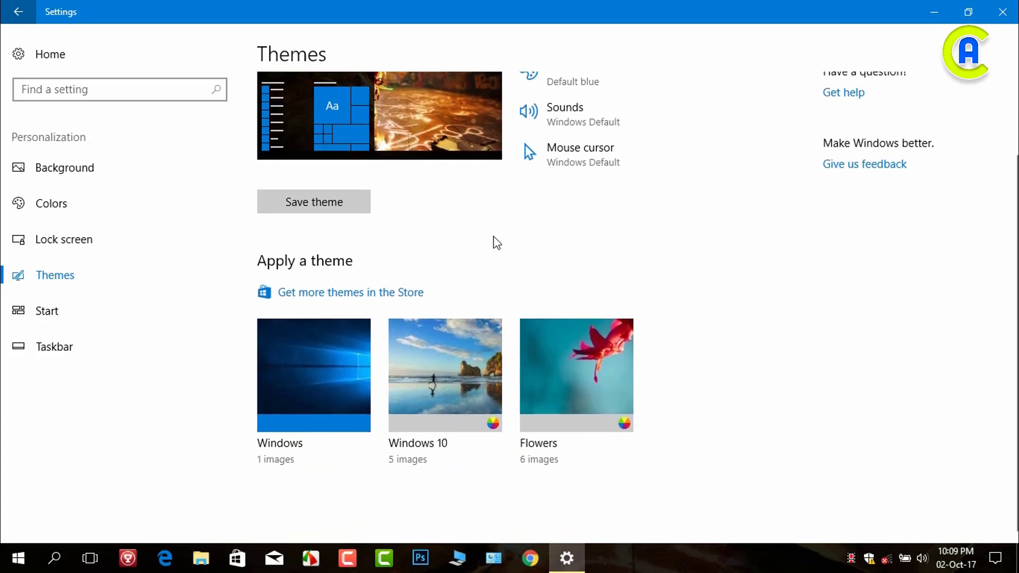
{"action": "scroll", "coordinate": [534, 302], "scroll_direction": "up", "scroll_amount": 1}
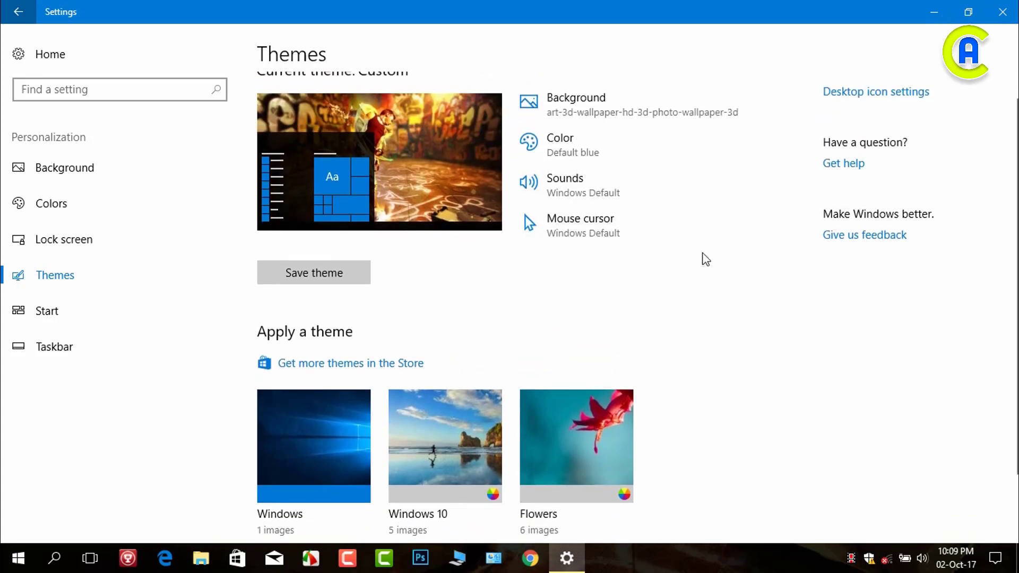
{"action": "scroll", "coordinate": [618, 310], "scroll_direction": "up", "scroll_amount": 1}
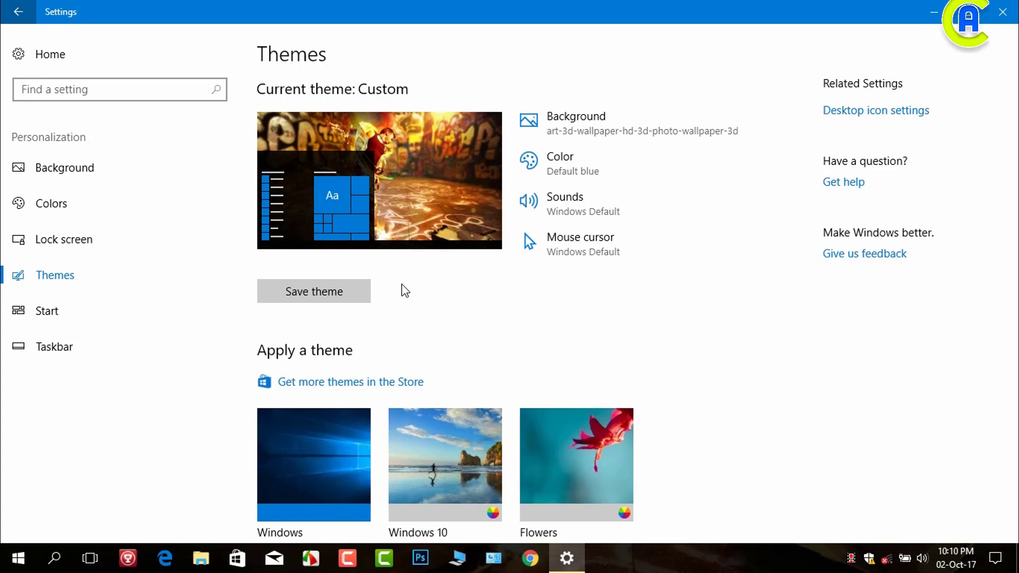
{"action": "scroll", "coordinate": [382, 364], "scroll_direction": "down", "scroll_amount": 2}
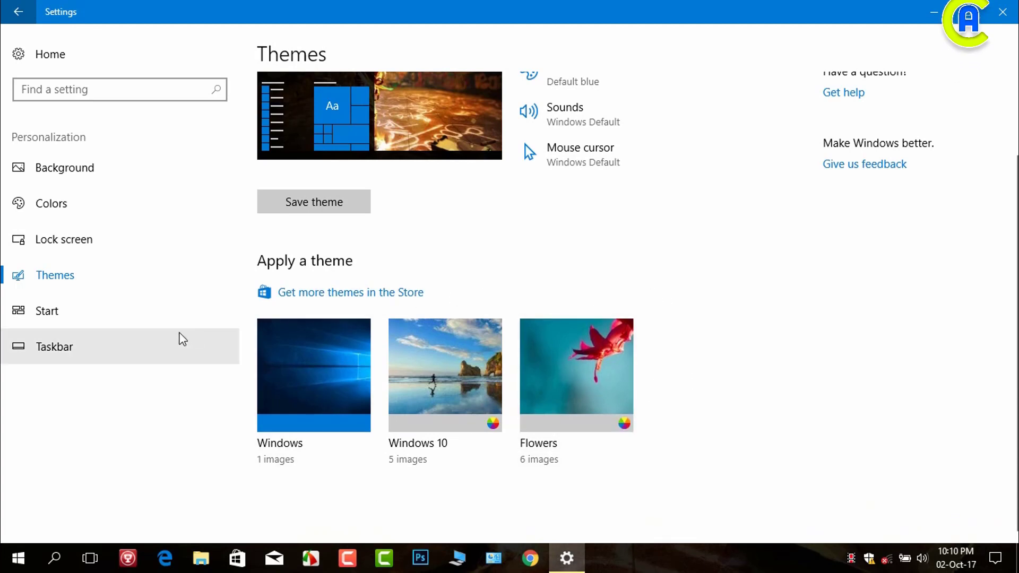
Toggle Show more tiles on Start in the Start settings, leave it off, and check the tile layout in the Start menu.
{"action": "left_click", "coordinate": [60, 312]}
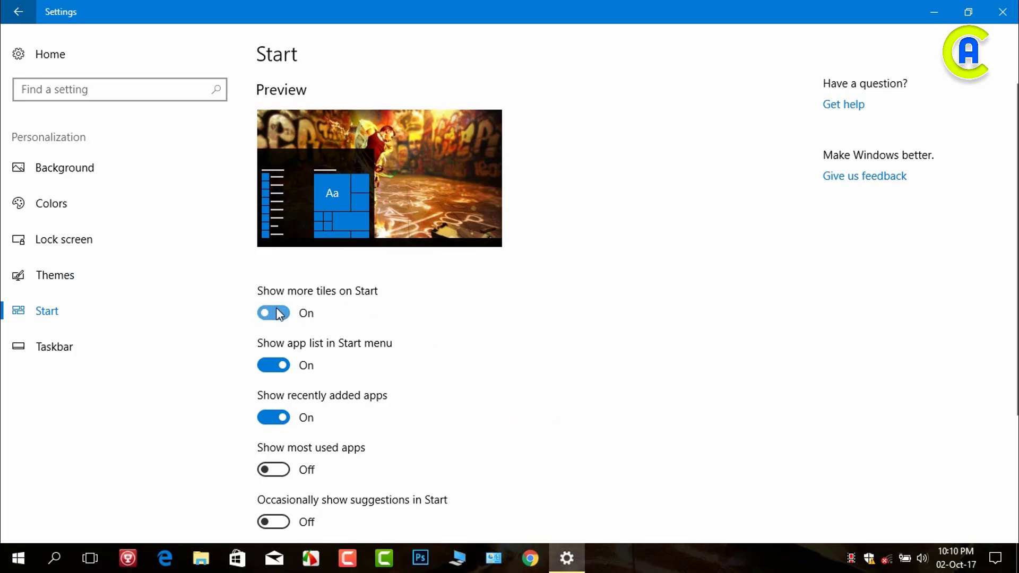
{"action": "left_click", "coordinate": [280, 313]}
{"action": "left_click", "coordinate": [273, 313]}
{"action": "left_click", "coordinate": [18, 558]}
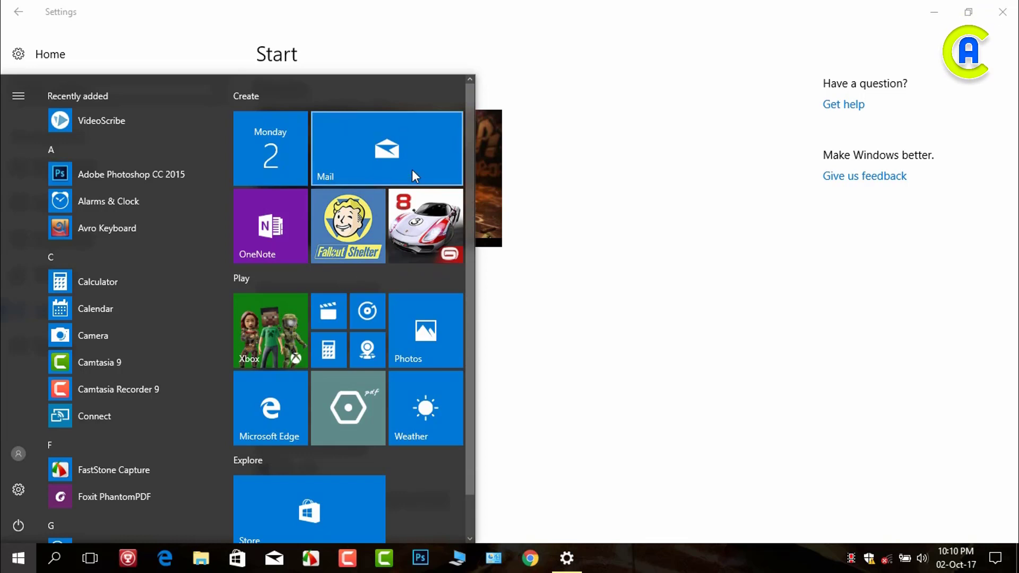
{"action": "left_click", "coordinate": [626, 33]}
{"action": "scroll", "coordinate": [342, 372], "scroll_direction": "down", "scroll_amount": 2}
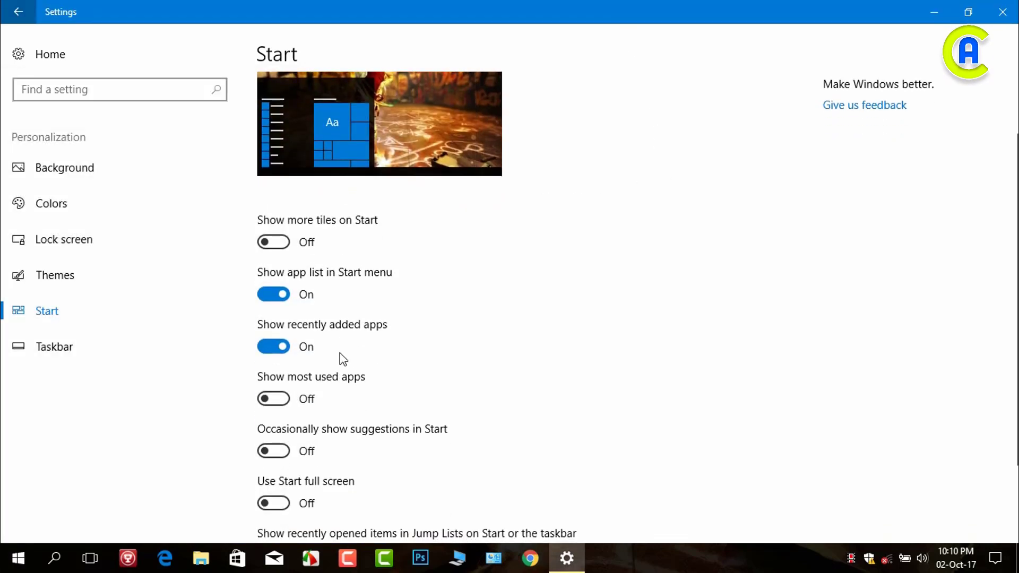
{"action": "scroll", "coordinate": [342, 355], "scroll_direction": "up", "scroll_amount": 2}
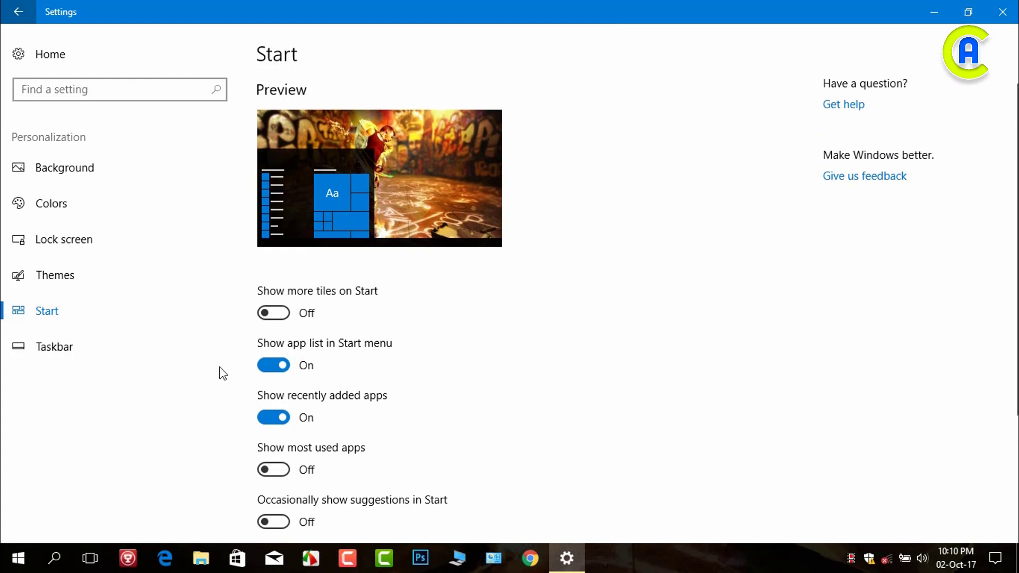
{"action": "left_click", "coordinate": [6, 567]}
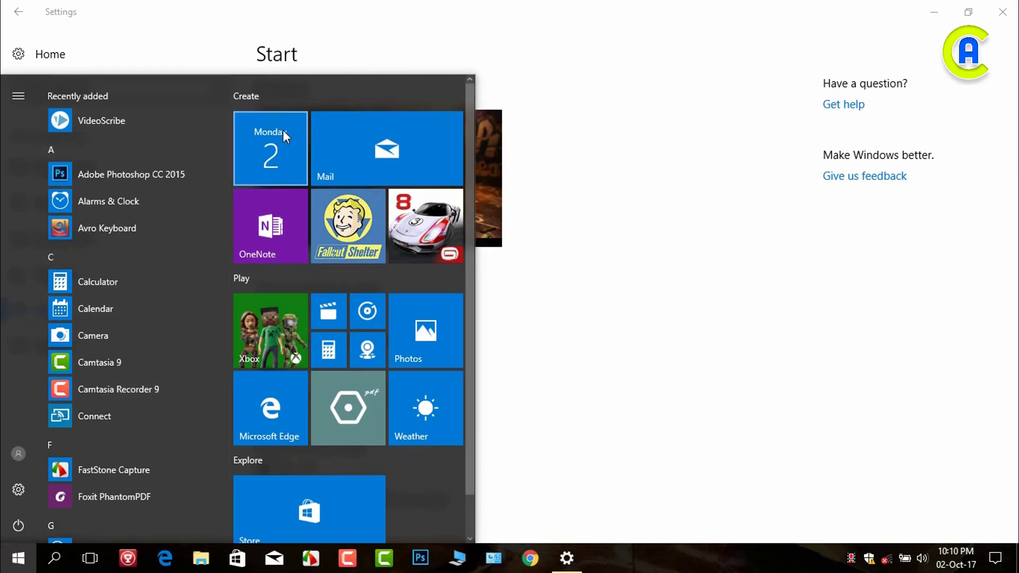
{"action": "left_click", "coordinate": [641, 269]}
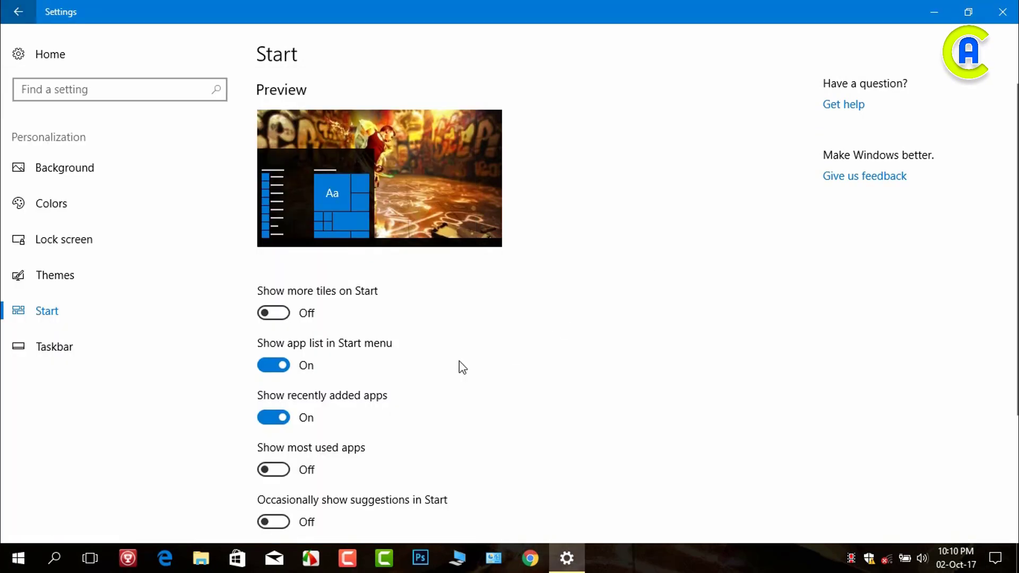
Try hiding the app list in the Start menu, view all apps there, and restore the list and check it.
{"action": "left_click", "coordinate": [271, 366]}
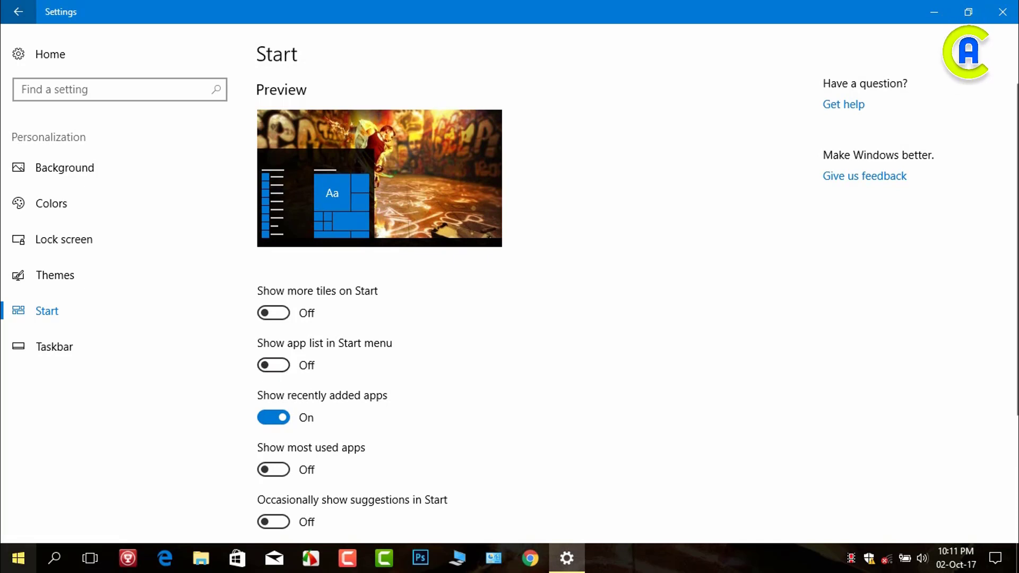
{"action": "left_click", "coordinate": [18, 557]}
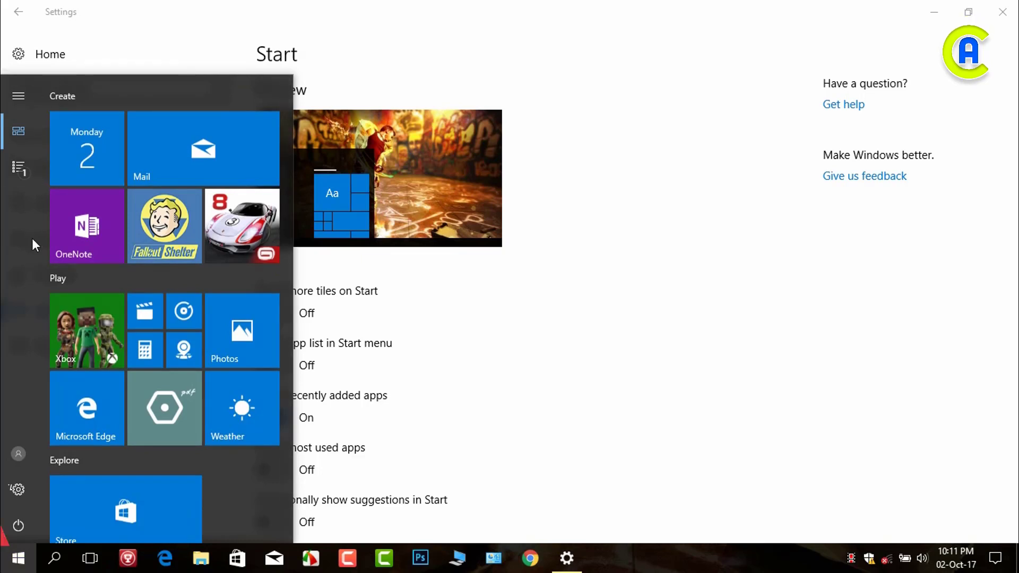
{"action": "left_click", "coordinate": [19, 167]}
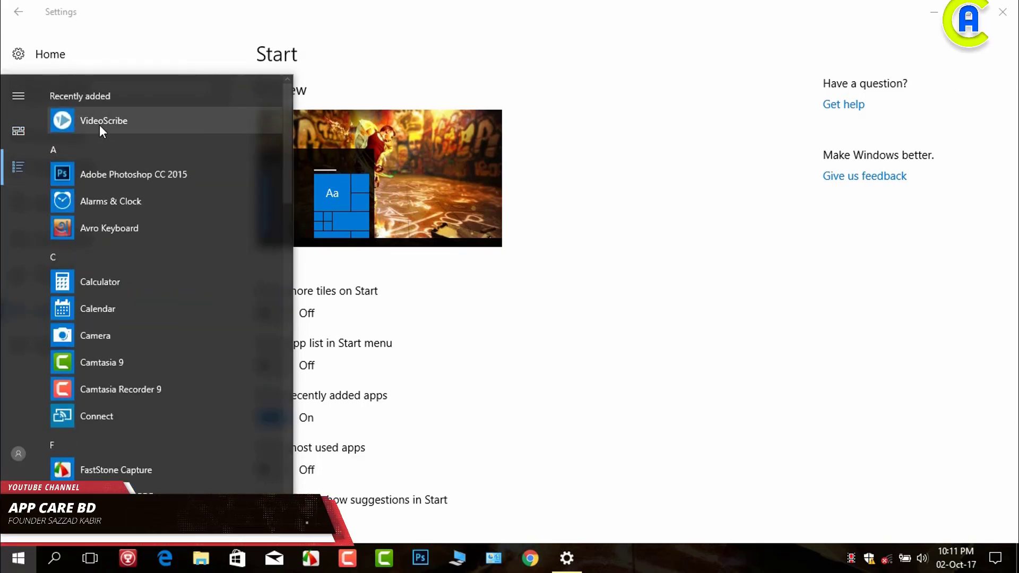
{"action": "left_click", "coordinate": [527, 370]}
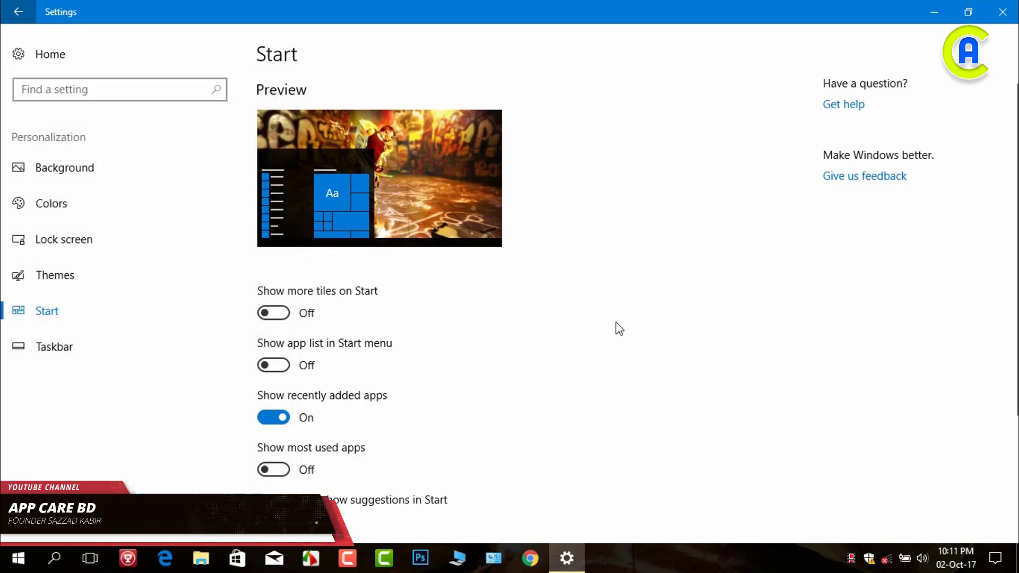
{"action": "left_click", "coordinate": [274, 365]}
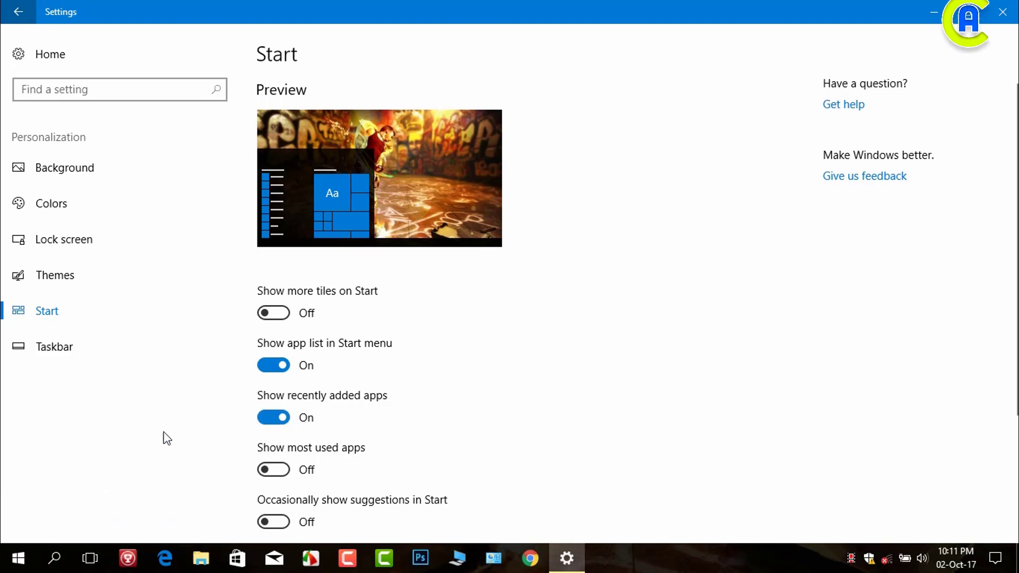
{"action": "left_click", "coordinate": [3, 561]}
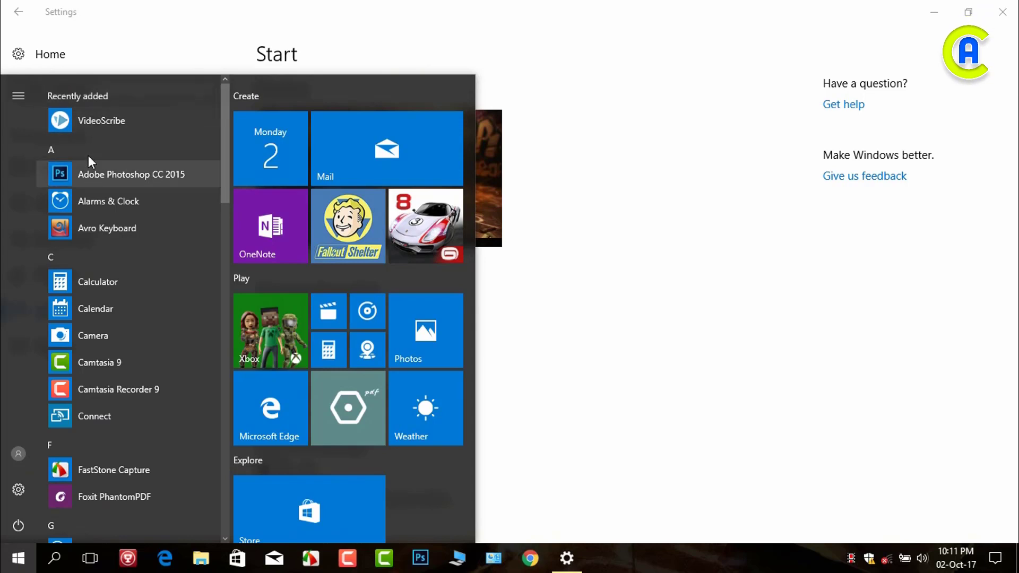
{"action": "left_click", "coordinate": [555, 18]}
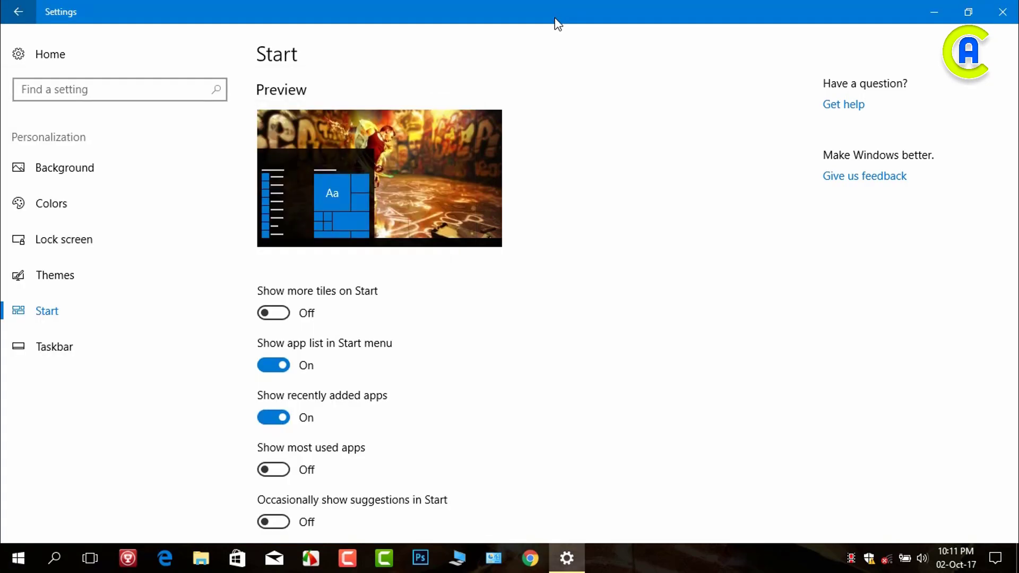
Try showing the most used apps in the Start menu, and turn that option back off, checking Start each time.
{"action": "scroll", "coordinate": [433, 393], "scroll_direction": "down", "scroll_amount": 2}
{"action": "scroll", "coordinate": [438, 398], "scroll_direction": "down", "scroll_amount": 1}
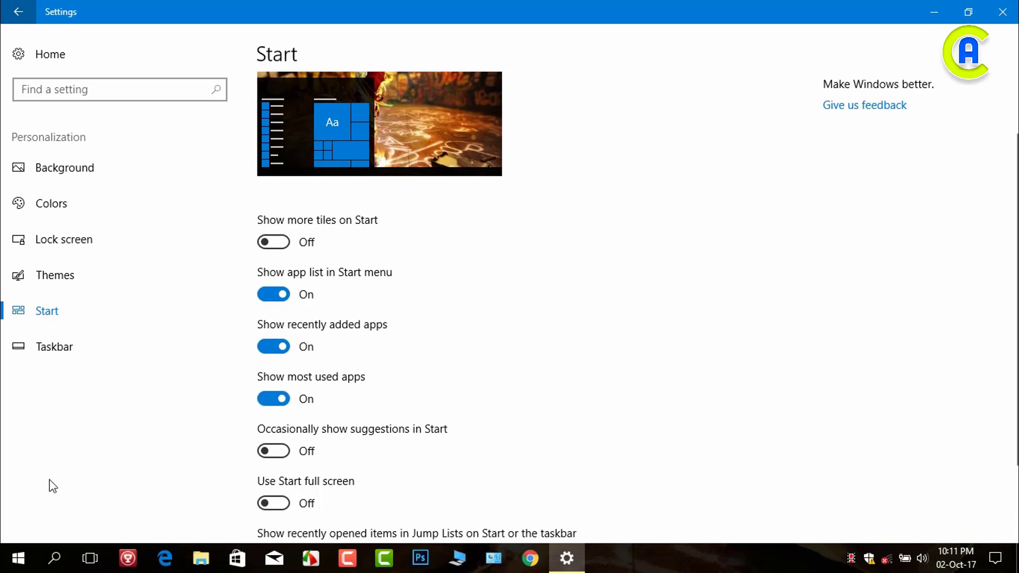
{"action": "left_click", "coordinate": [19, 558]}
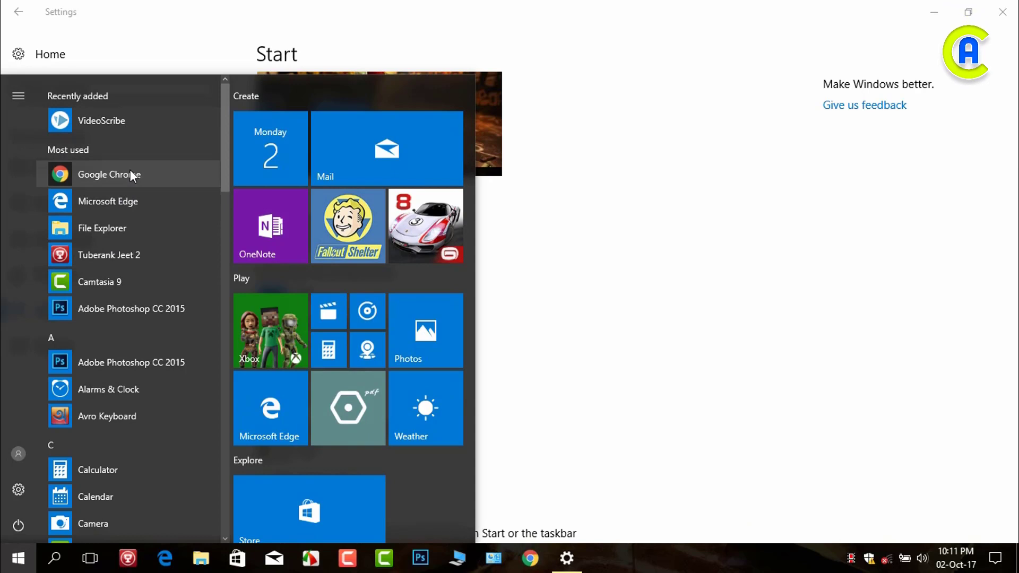
{"action": "left_click", "coordinate": [658, 336]}
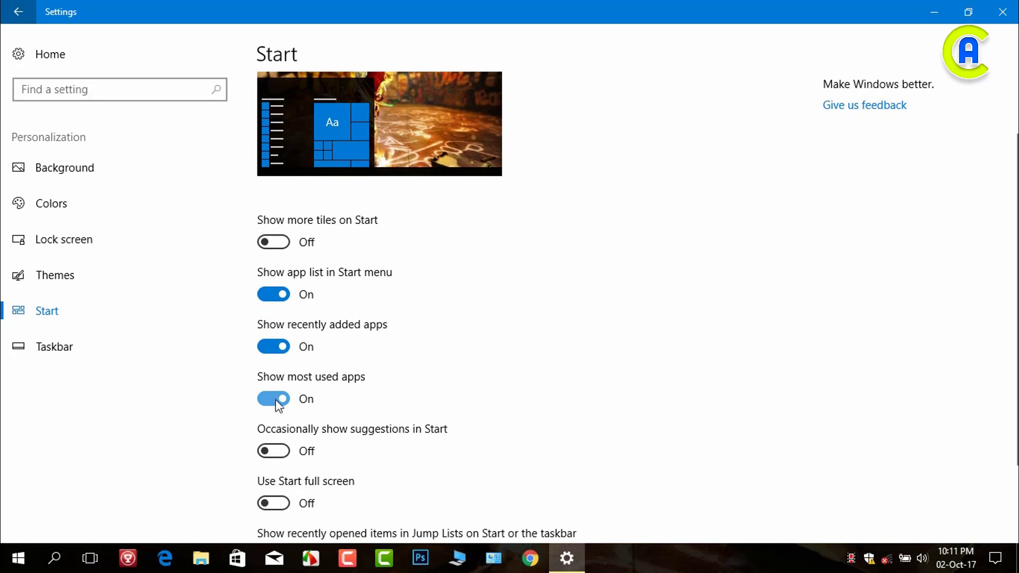
{"action": "left_click", "coordinate": [276, 400]}
{"action": "left_click", "coordinate": [18, 562]}
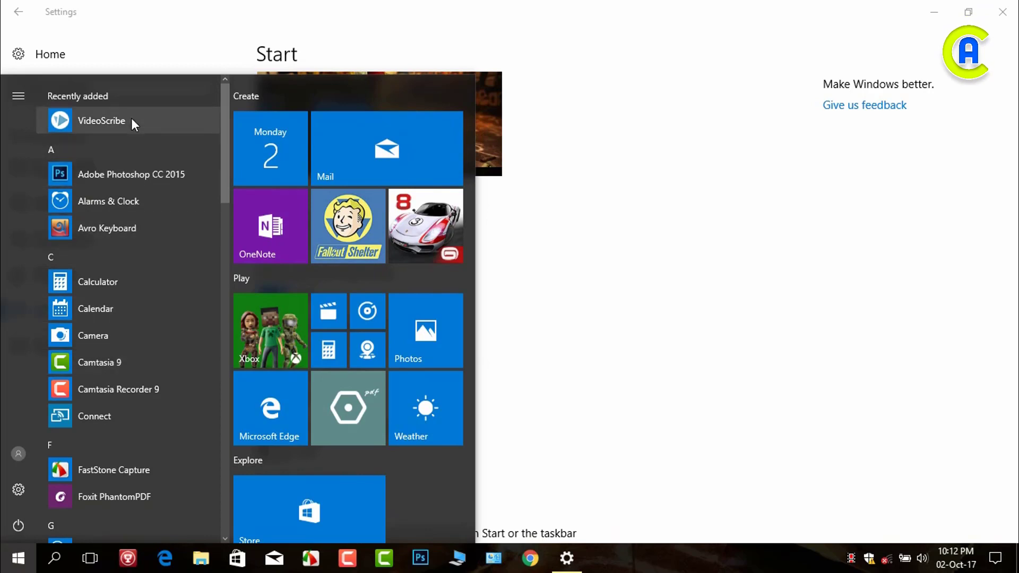
{"action": "left_click", "coordinate": [693, 263]}
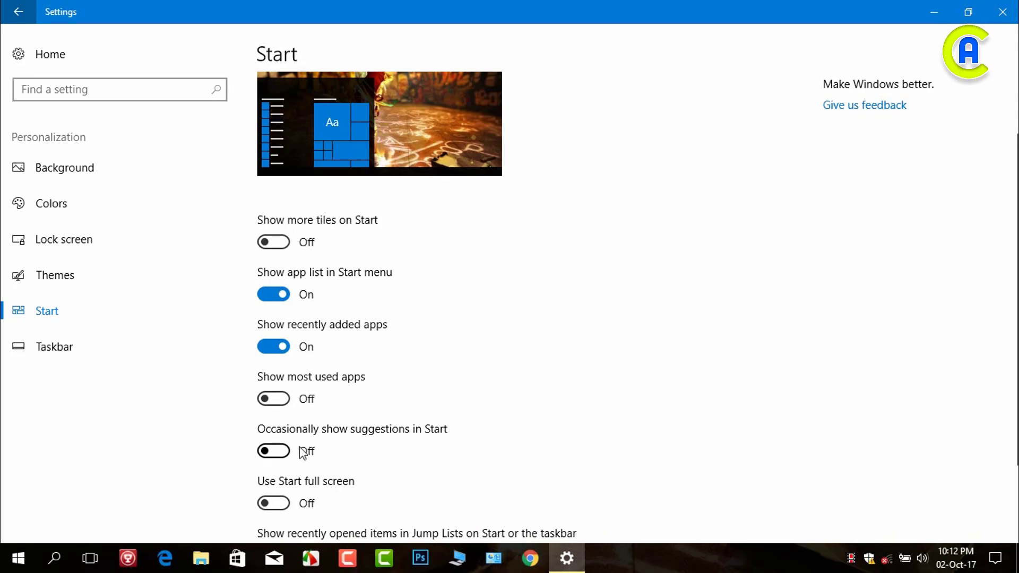
Try Use Start full screen, view the full-screen Start, and turn the option back off.
{"action": "scroll", "coordinate": [363, 493], "scroll_direction": "down", "scroll_amount": 2}
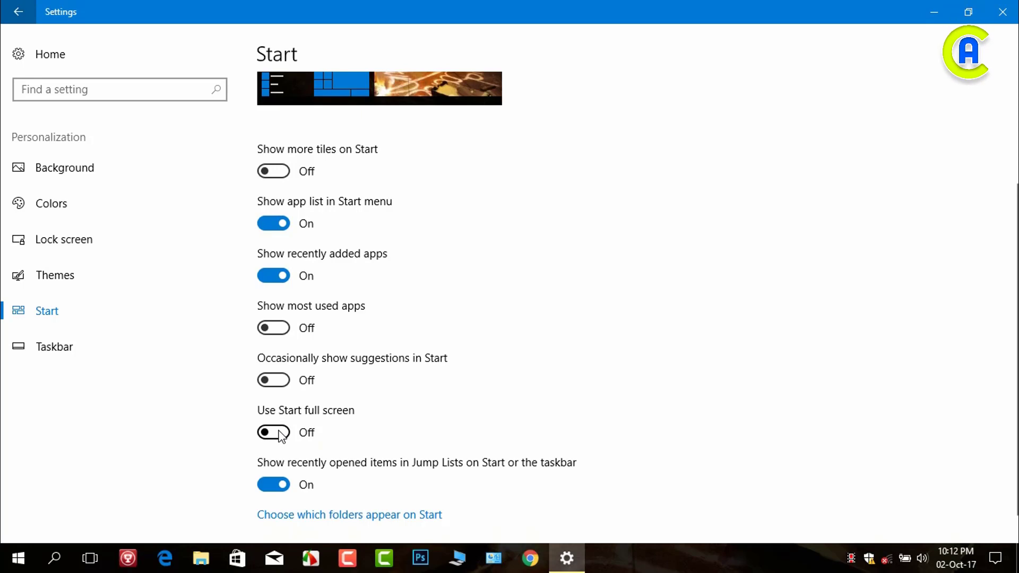
{"action": "left_click", "coordinate": [17, 564]}
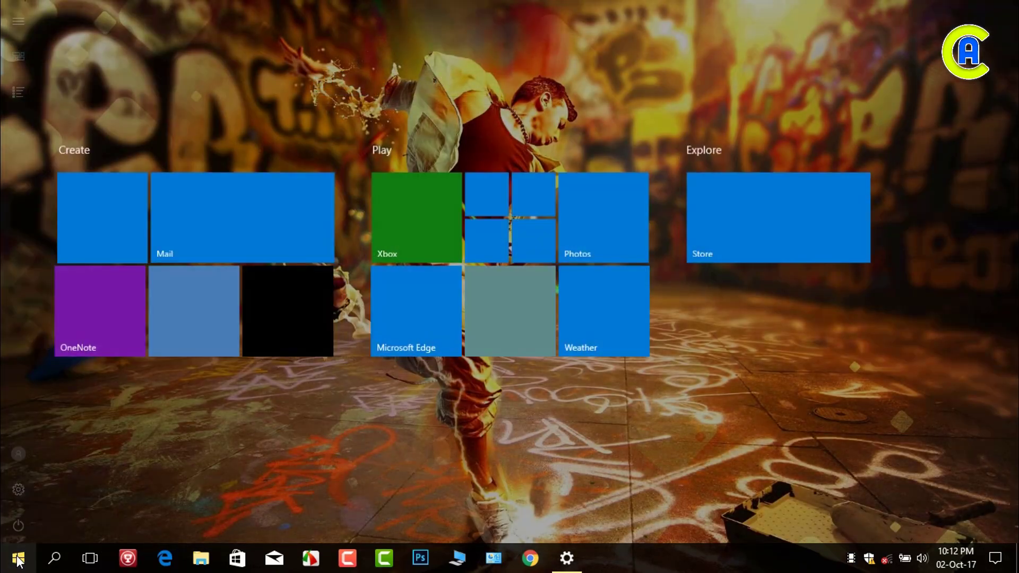
{"action": "left_click", "coordinate": [18, 563]}
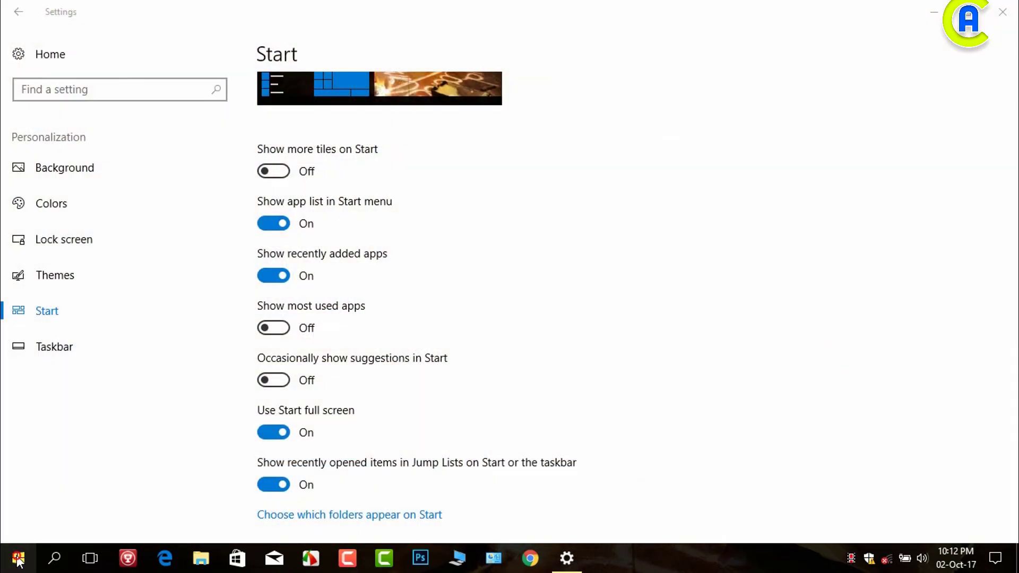
{"action": "left_click", "coordinate": [18, 562]}
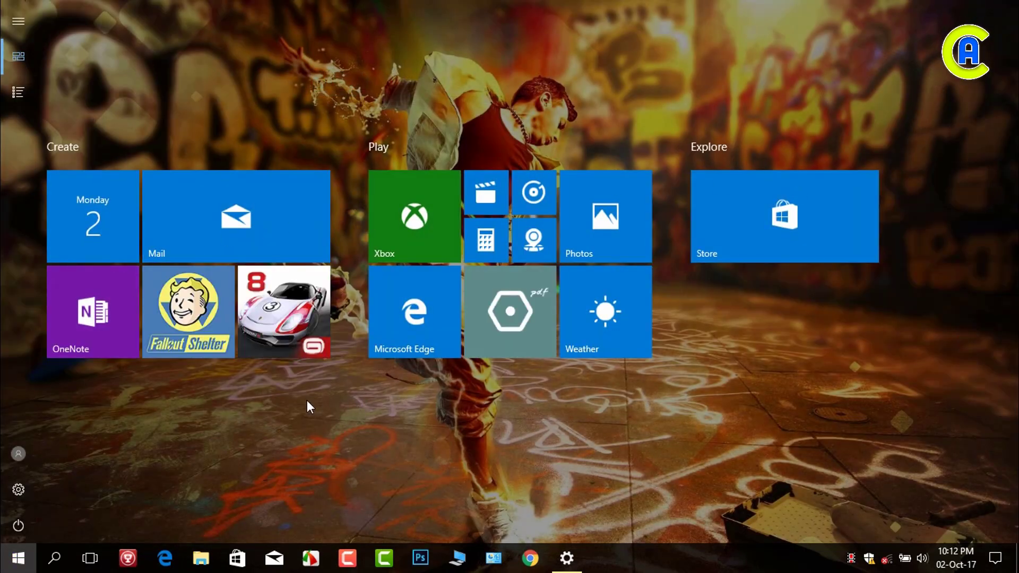
{"action": "left_click", "coordinate": [18, 558]}
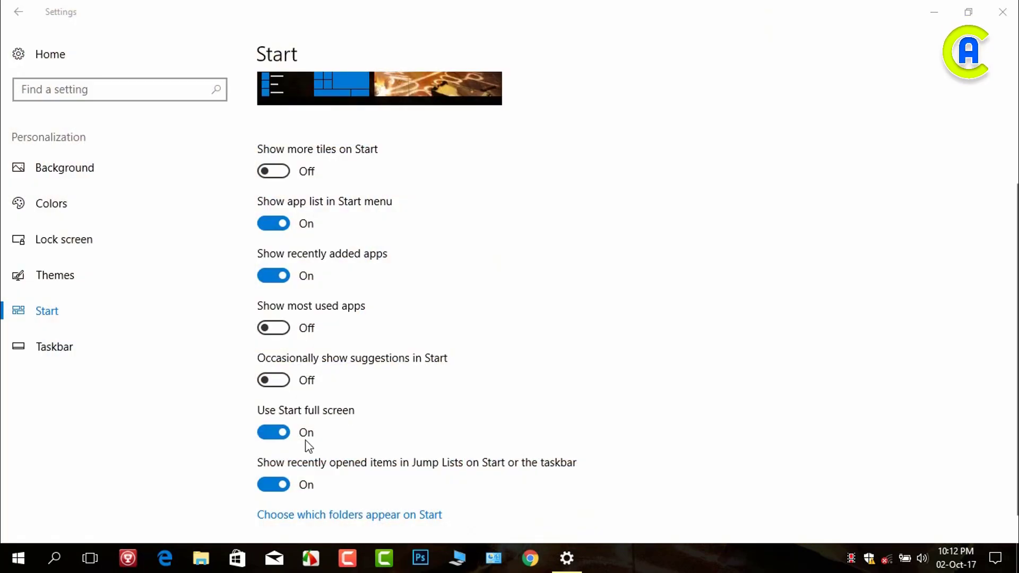
{"action": "left_click", "coordinate": [272, 432]}
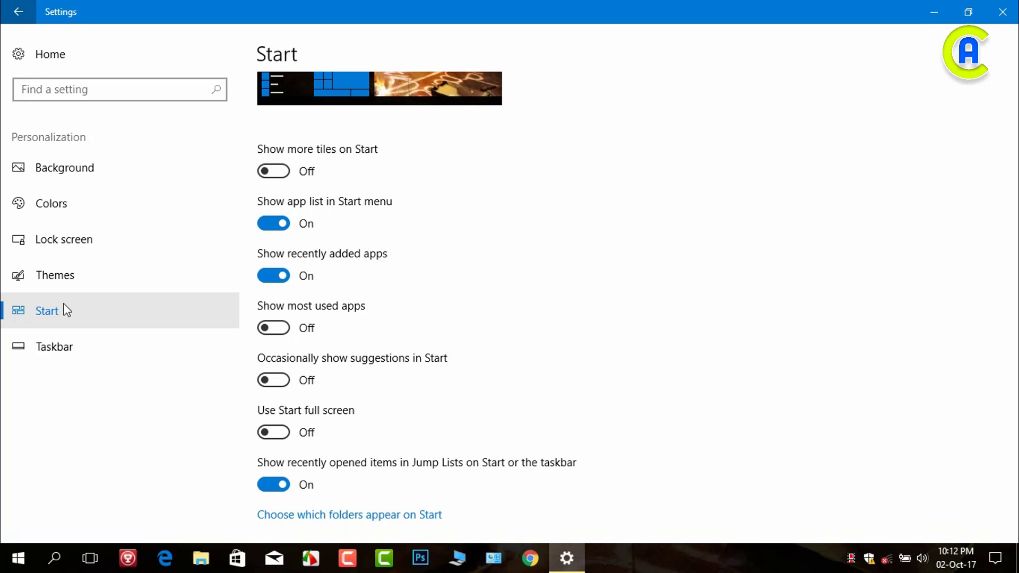
Open the Taskbar settings, unlock the taskbar to try resizing it, and lock it again.
{"action": "left_click", "coordinate": [93, 353]}
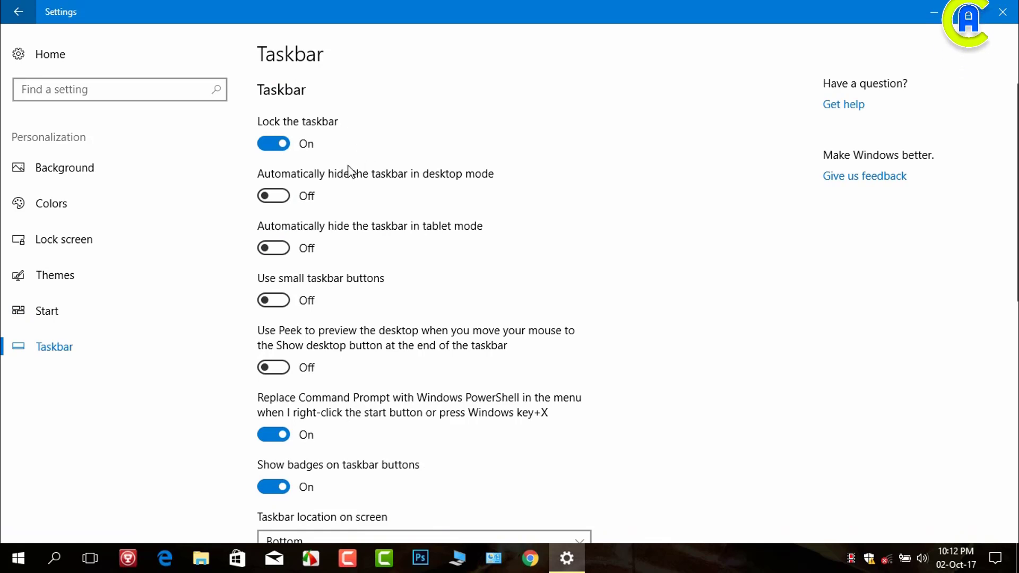
{"action": "left_click", "coordinate": [275, 144]}
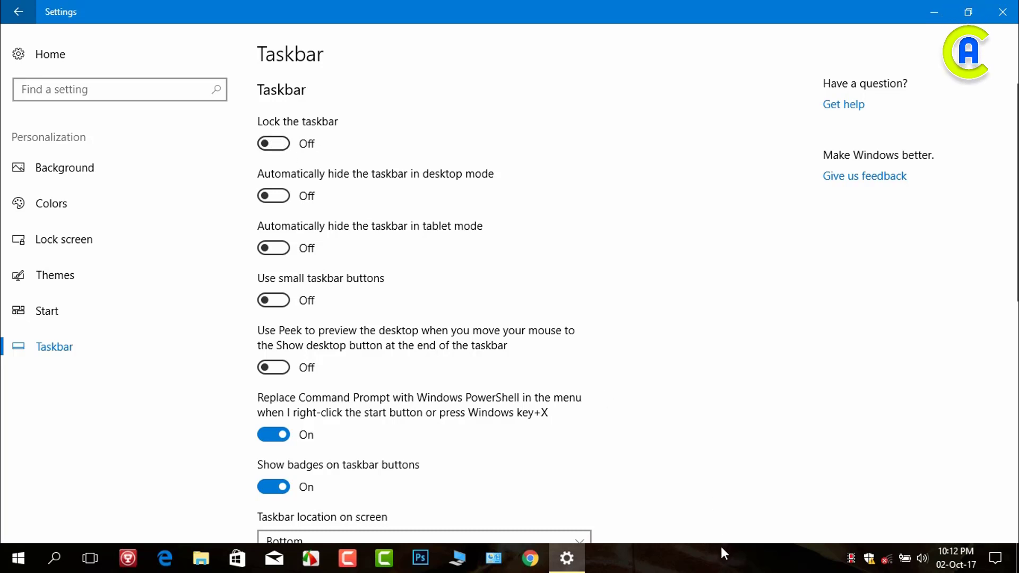
{"action": "left_click_drag", "start_coordinate": [723, 542], "coordinate": [720, 522]}
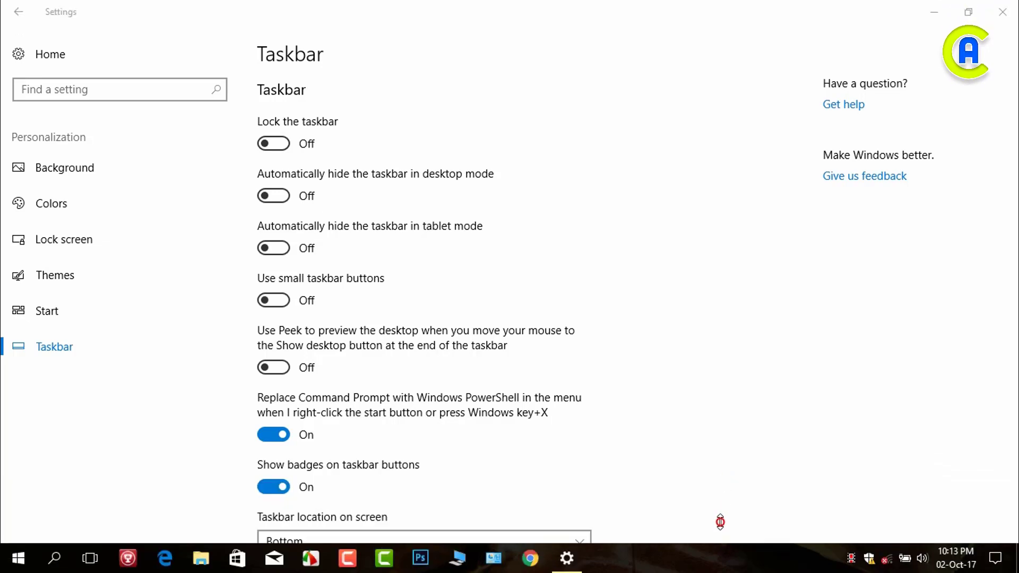
{"action": "left_click", "coordinate": [286, 144]}
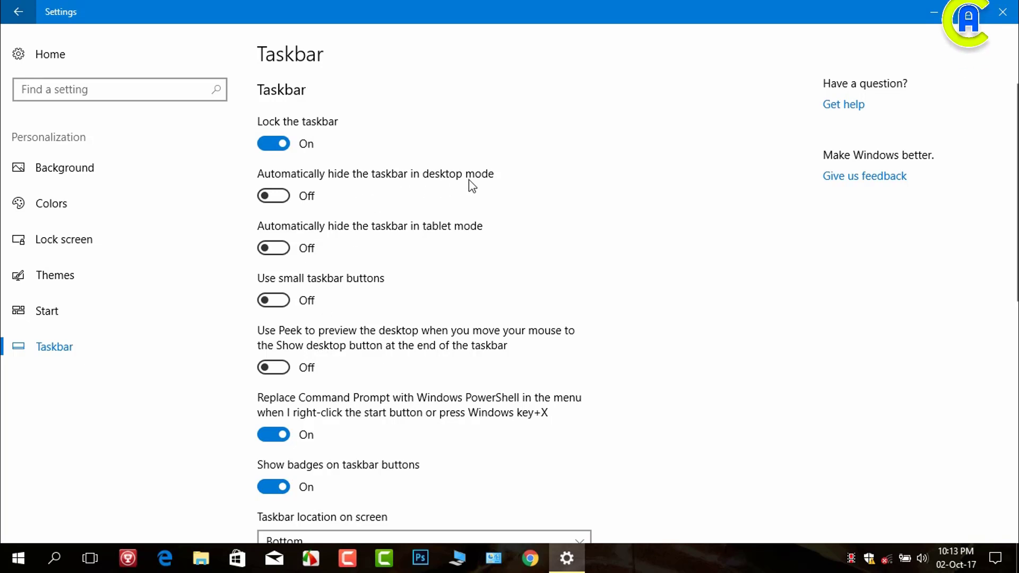
Try automatically hiding the taskbar in desktop mode, reveal the hidden taskbar, and turn the option back off.
{"action": "left_click", "coordinate": [272, 196]}
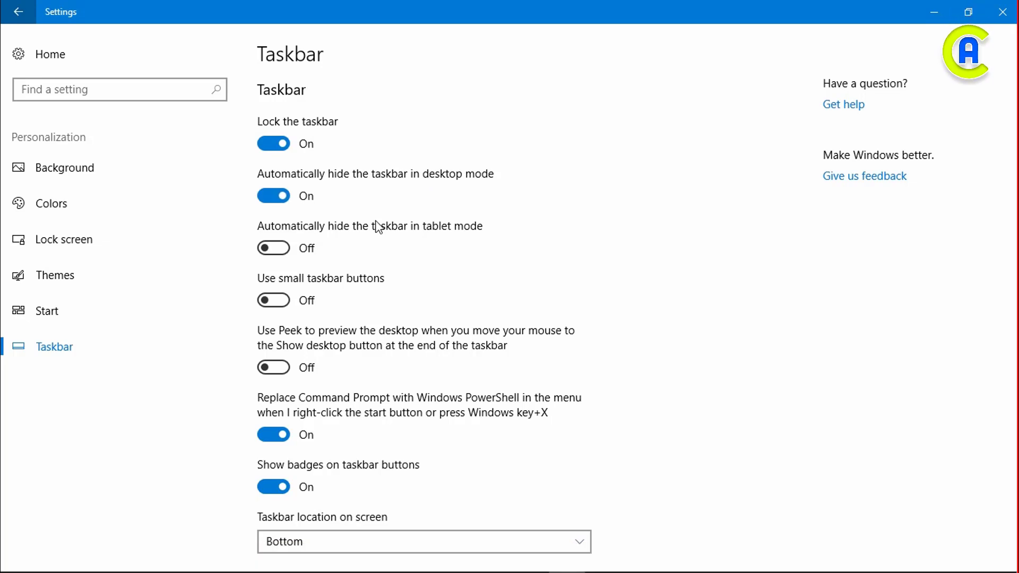
{"action": "mouse_move", "coordinate": [333, 572]}
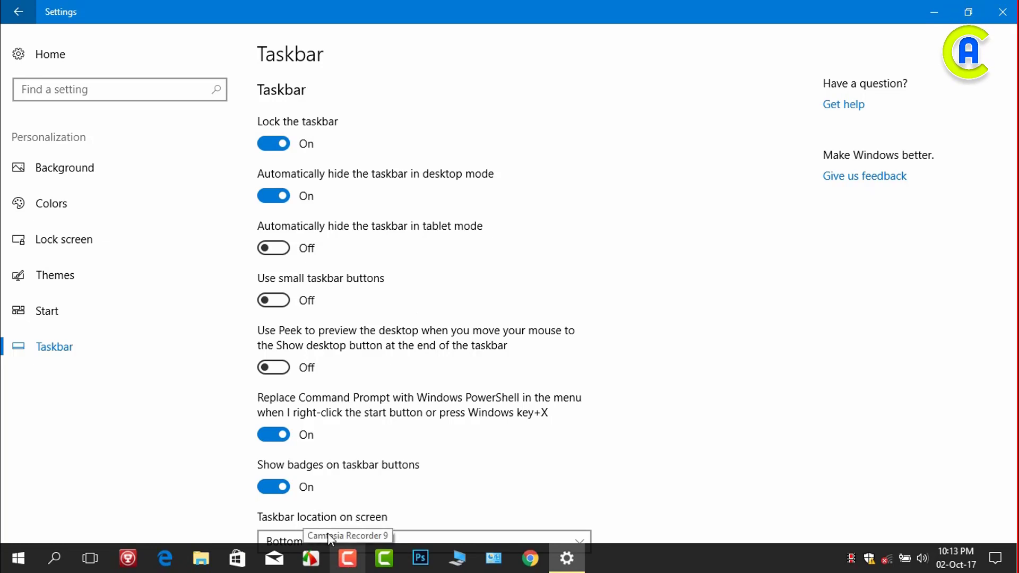
{"action": "left_click", "coordinate": [281, 196]}
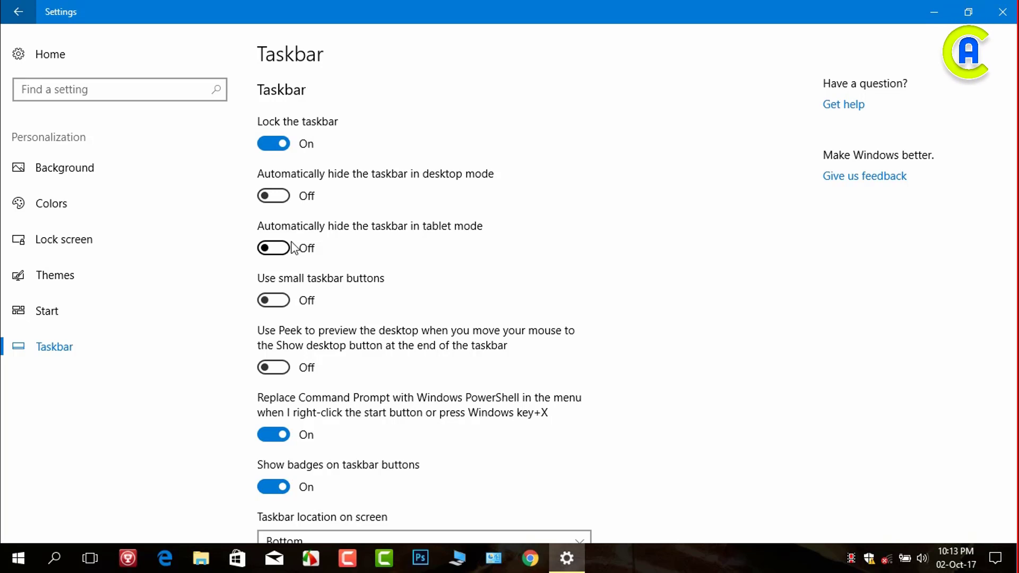
Try Use small taskbar buttons and turn the option back off.
{"action": "left_click", "coordinate": [284, 305]}
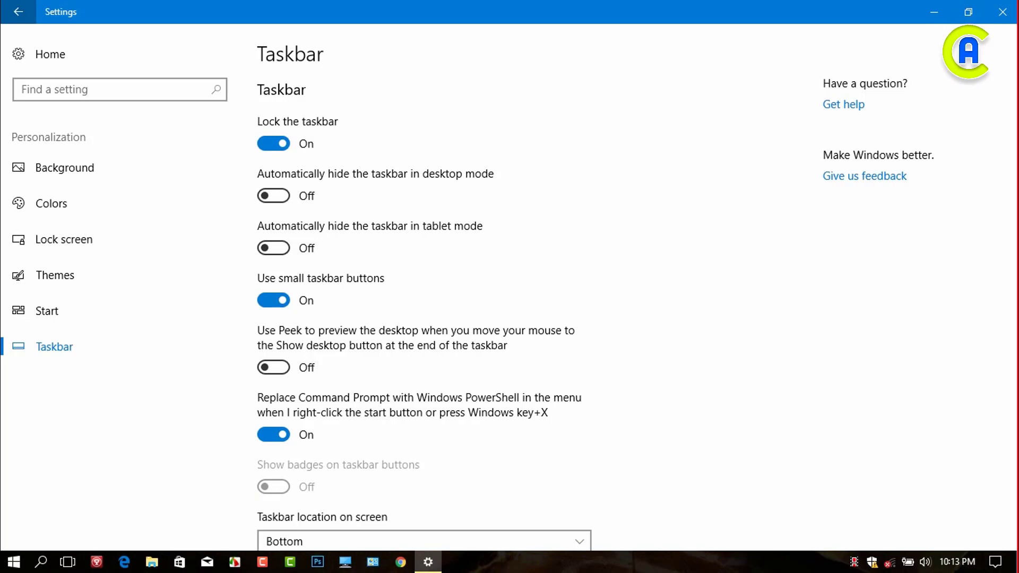
{"action": "left_click", "coordinate": [278, 301]}
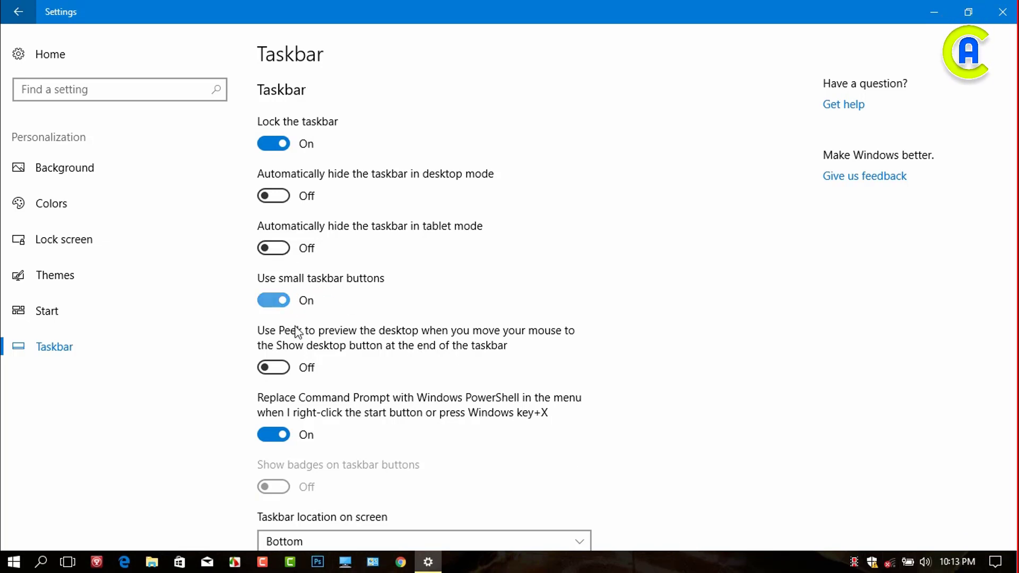
{"action": "left_click", "coordinate": [274, 300]}
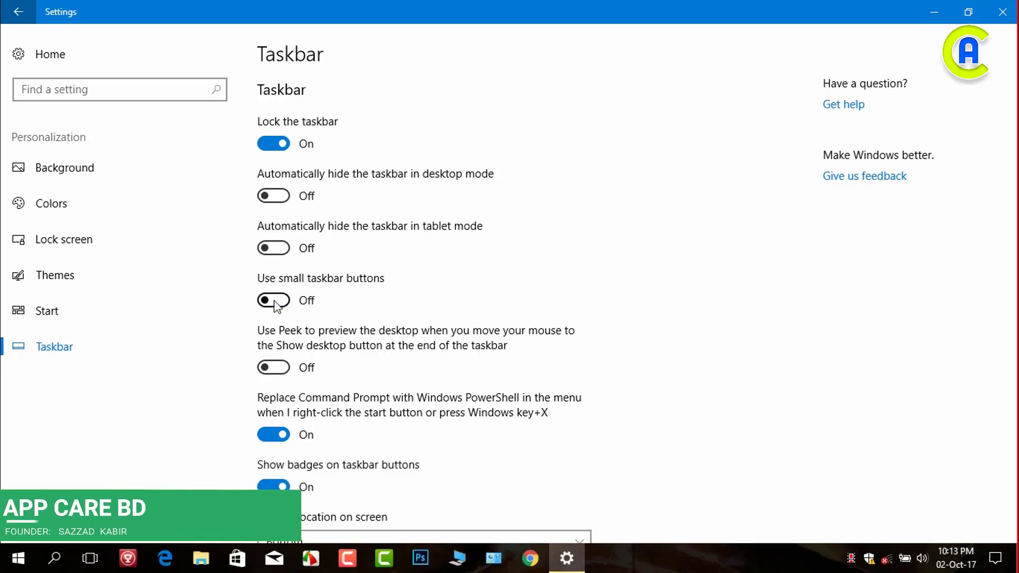
Try the taskbar location on screen as Left, Right and Top, and set it back to Bottom.
{"action": "scroll", "coordinate": [334, 401], "scroll_direction": "down", "scroll_amount": 2}
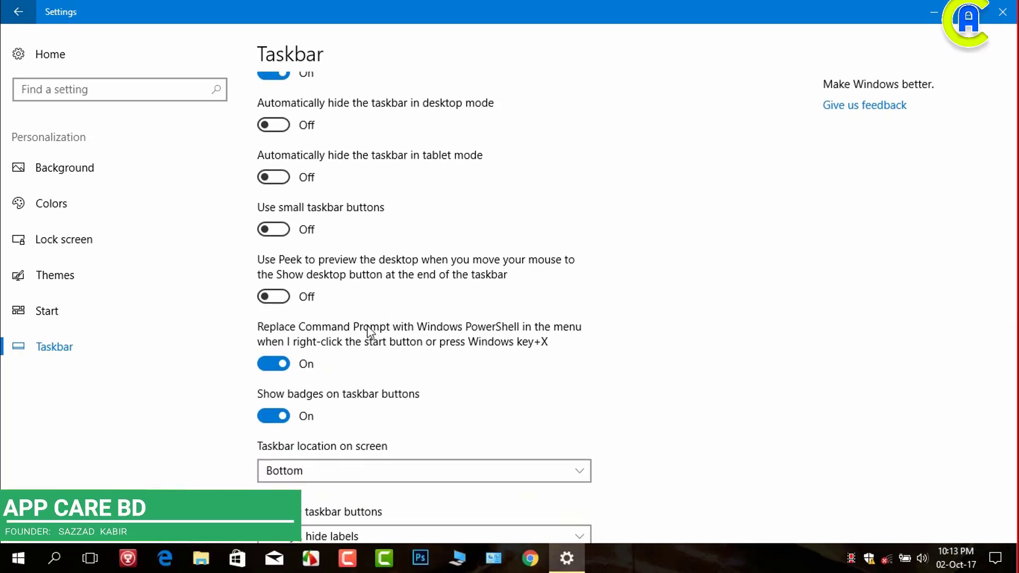
{"action": "scroll", "coordinate": [385, 357], "scroll_direction": "down", "scroll_amount": 5}
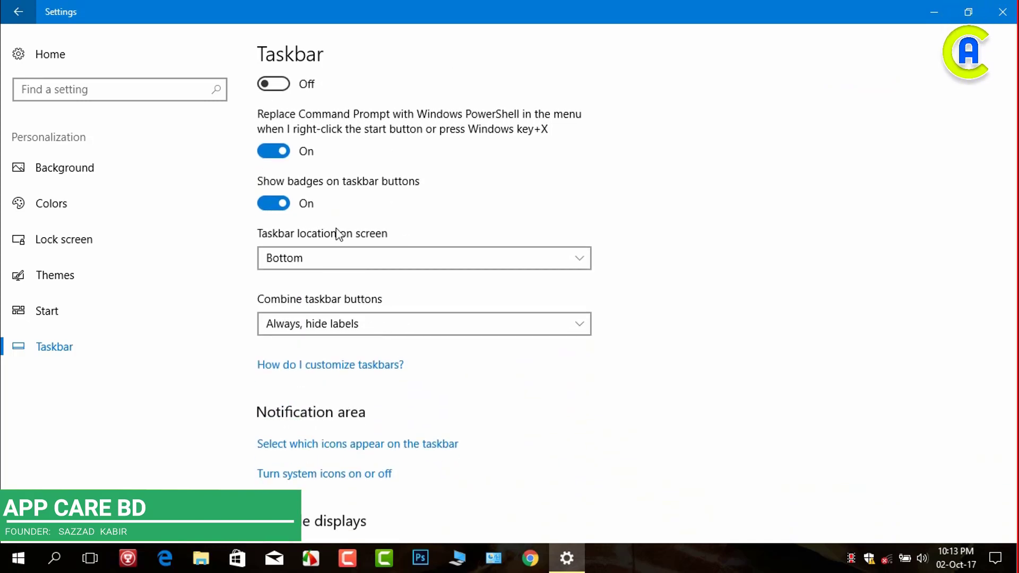
{"action": "left_click", "coordinate": [430, 261]}
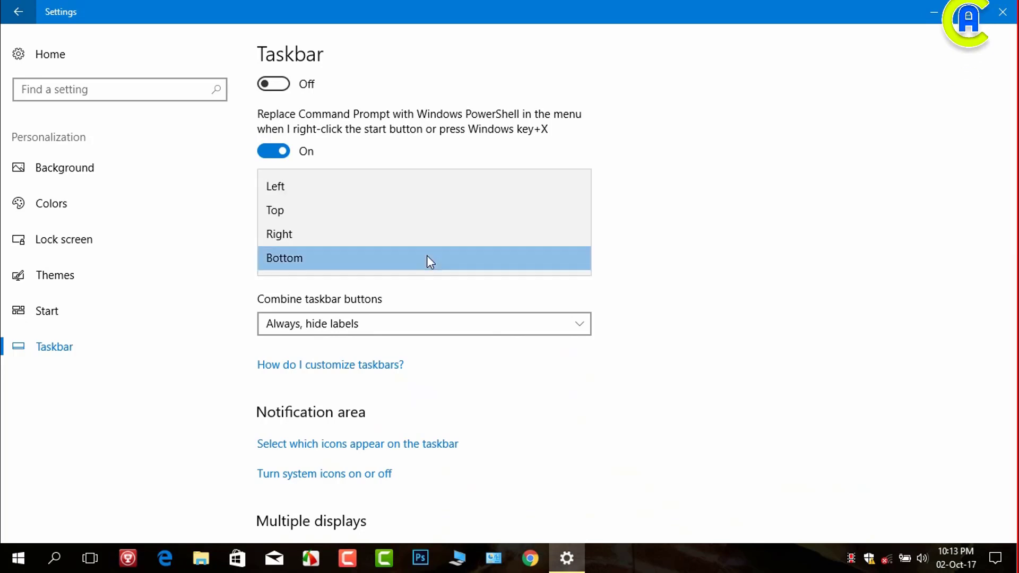
{"action": "left_click", "coordinate": [329, 187]}
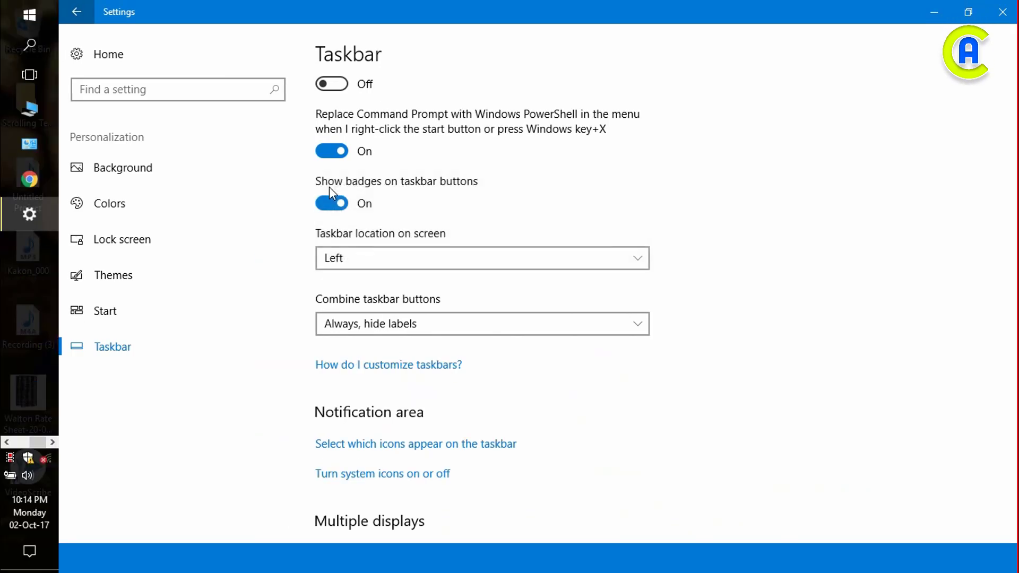
{"action": "left_click", "coordinate": [399, 258]}
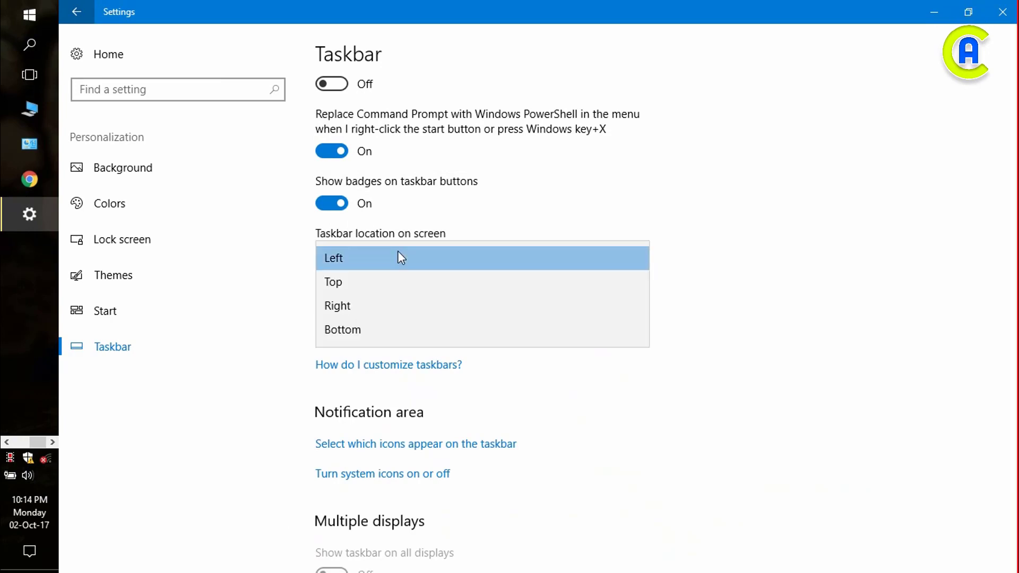
{"action": "left_click", "coordinate": [345, 305]}
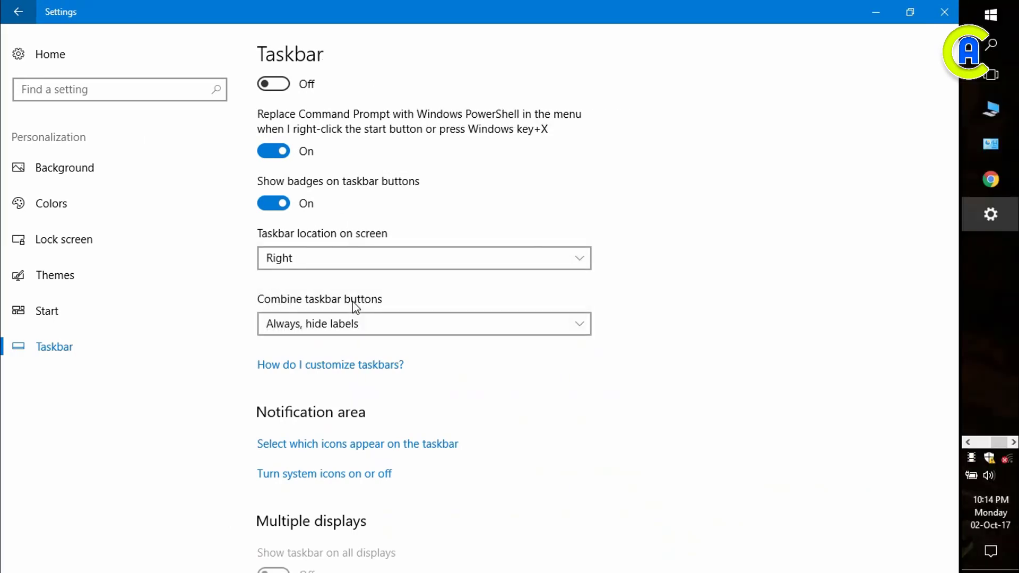
{"action": "left_click", "coordinate": [378, 258]}
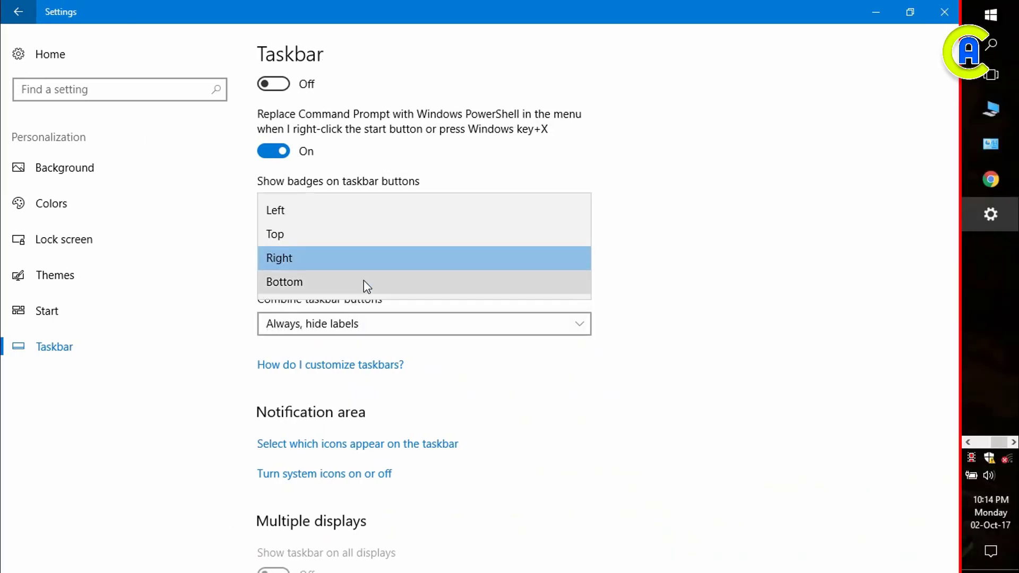
{"action": "left_click", "coordinate": [287, 233]}
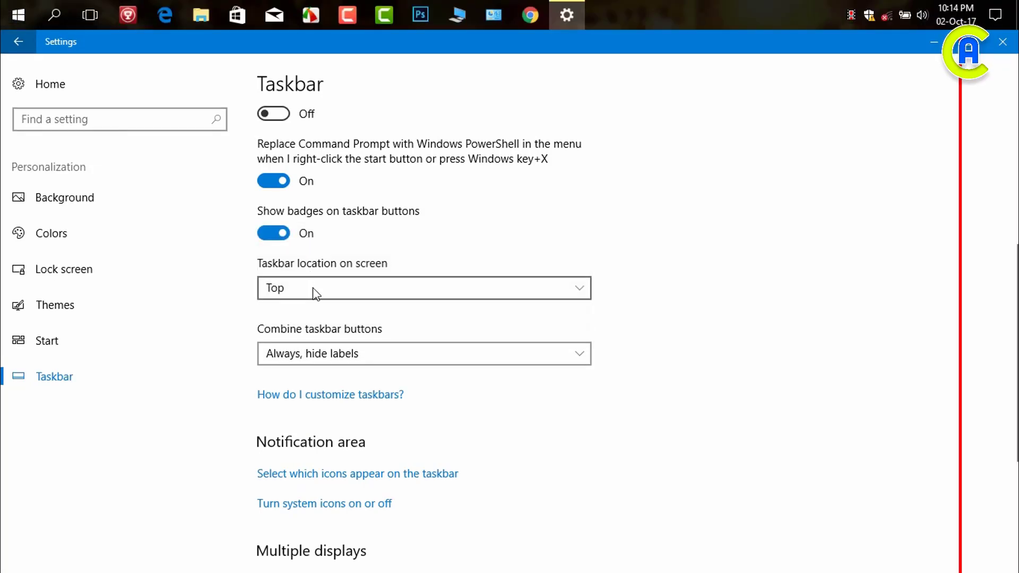
{"action": "left_click", "coordinate": [314, 287]}
{"action": "left_click", "coordinate": [285, 340]}
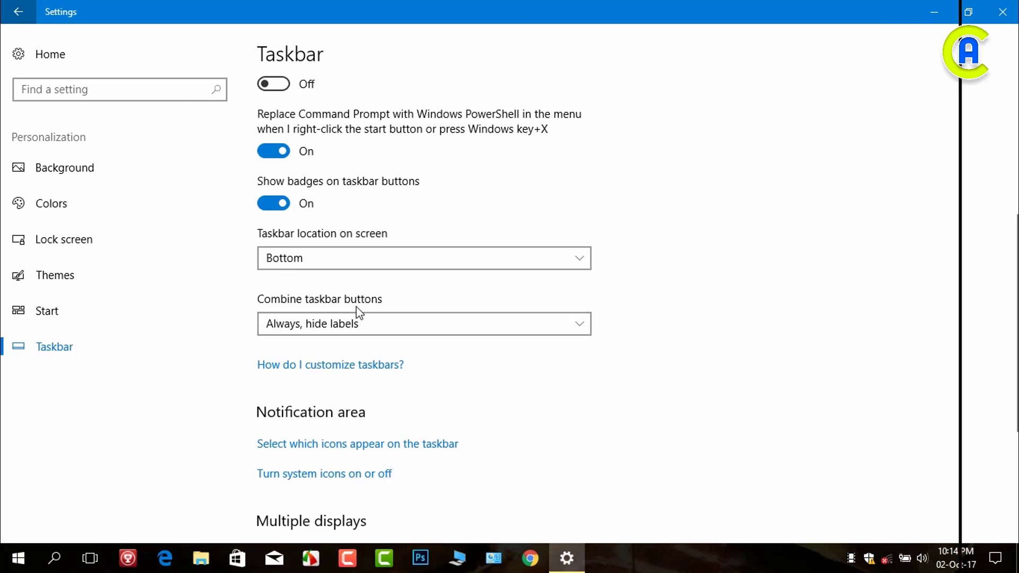
Examine the choices for combining taskbar buttons, keeping Always, hide labels.
{"action": "left_click", "coordinate": [390, 323]}
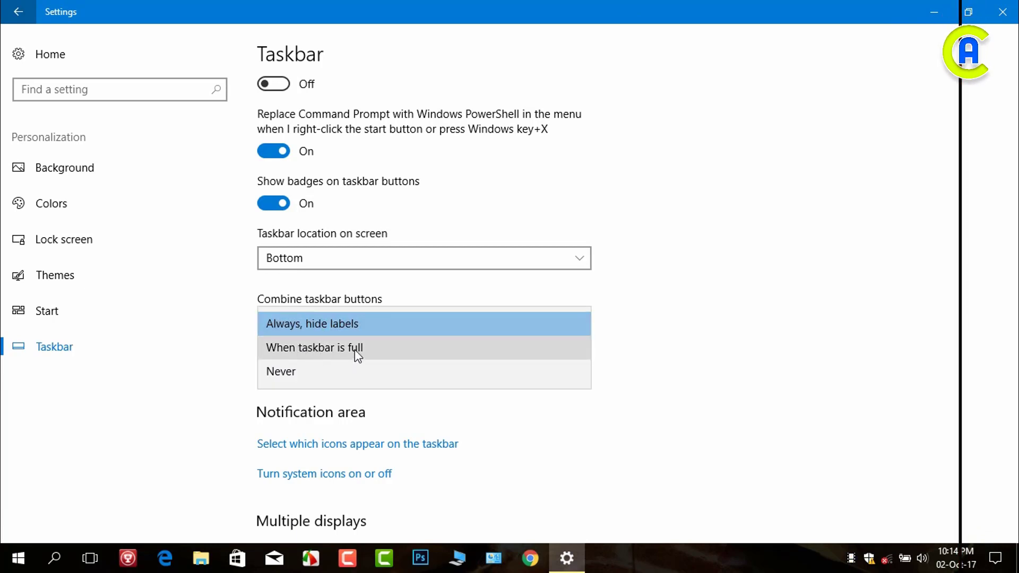
{"action": "left_click", "coordinate": [384, 322]}
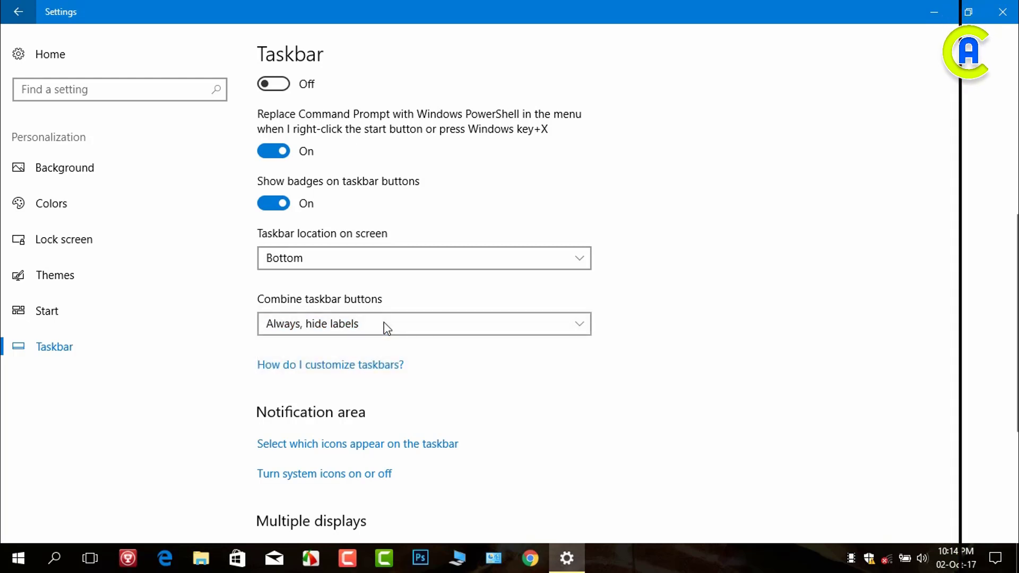
{"action": "left_click", "coordinate": [383, 322]}
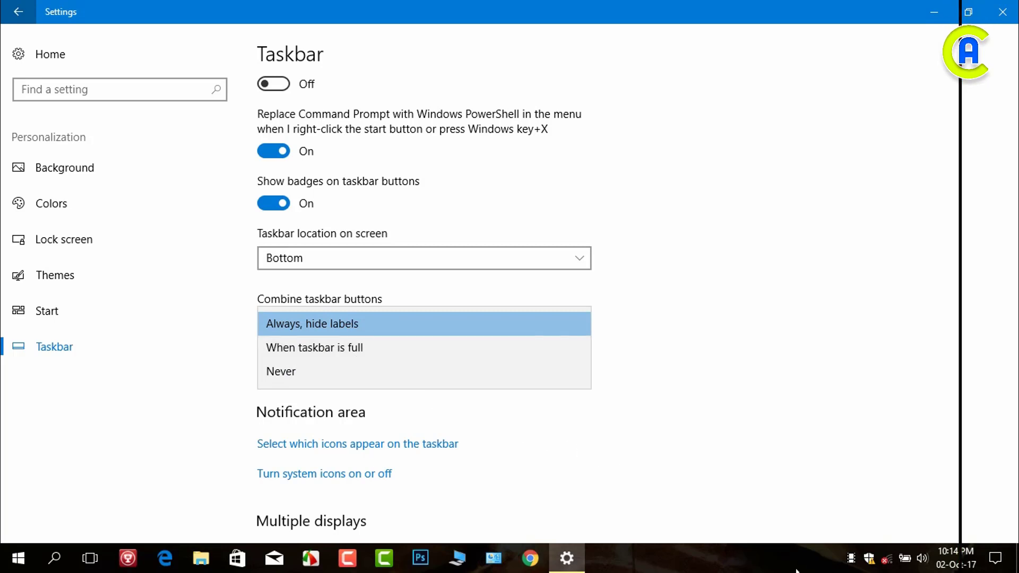
{"action": "left_click", "coordinate": [195, 323]}
Turn off the Network icon in the taskbar icon selection with Always show all icons disabled, and re-enable showing all icons.
{"action": "scroll", "coordinate": [345, 432], "scroll_direction": "down", "scroll_amount": 2}
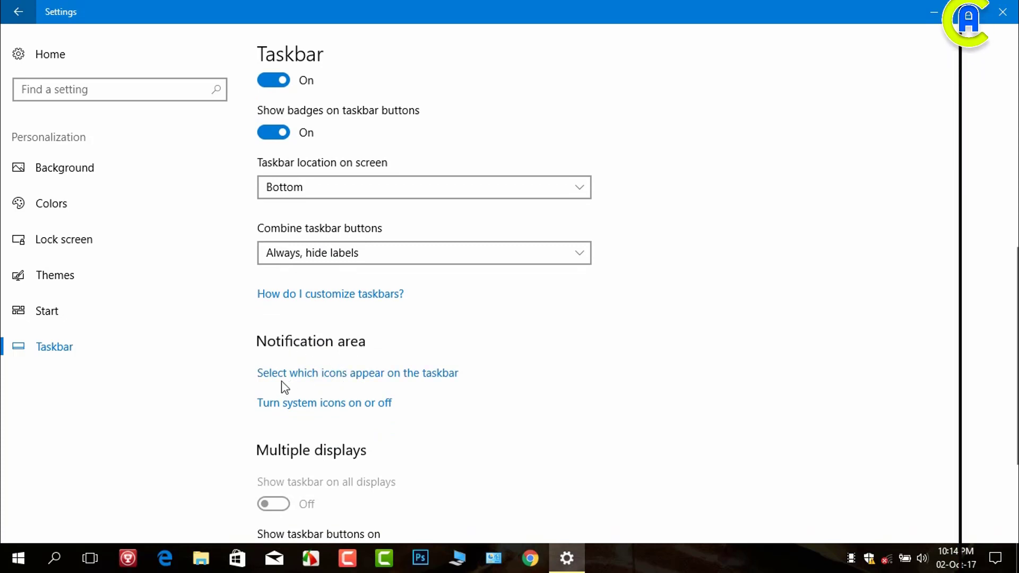
{"action": "left_click", "coordinate": [425, 377]}
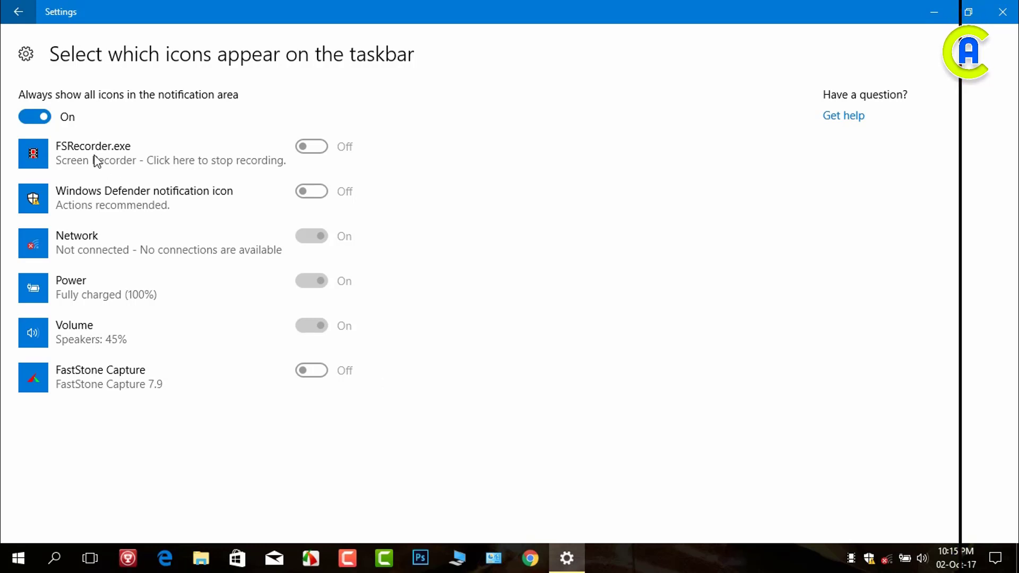
{"action": "left_click", "coordinate": [35, 119]}
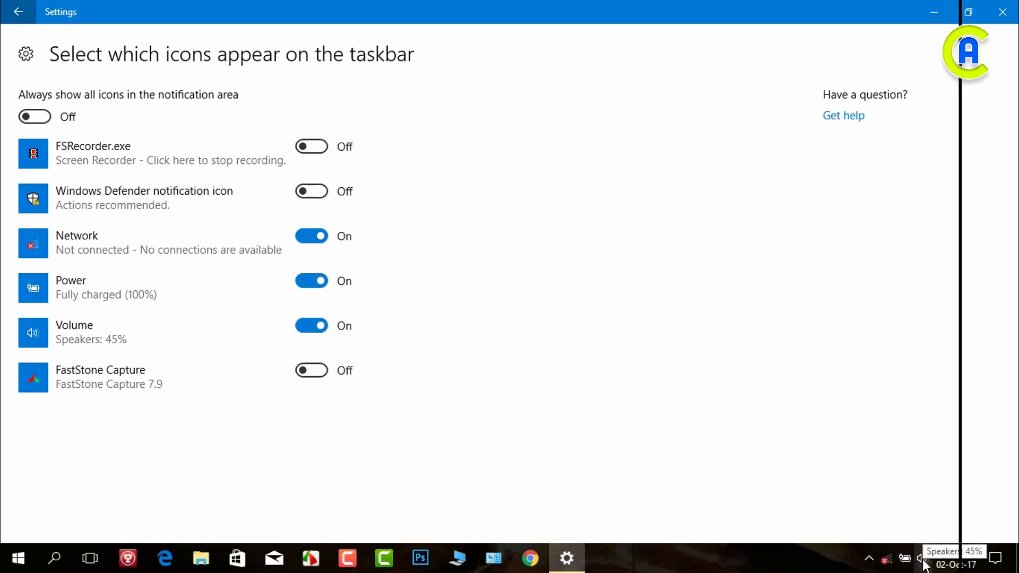
{"action": "left_click", "coordinate": [307, 243]}
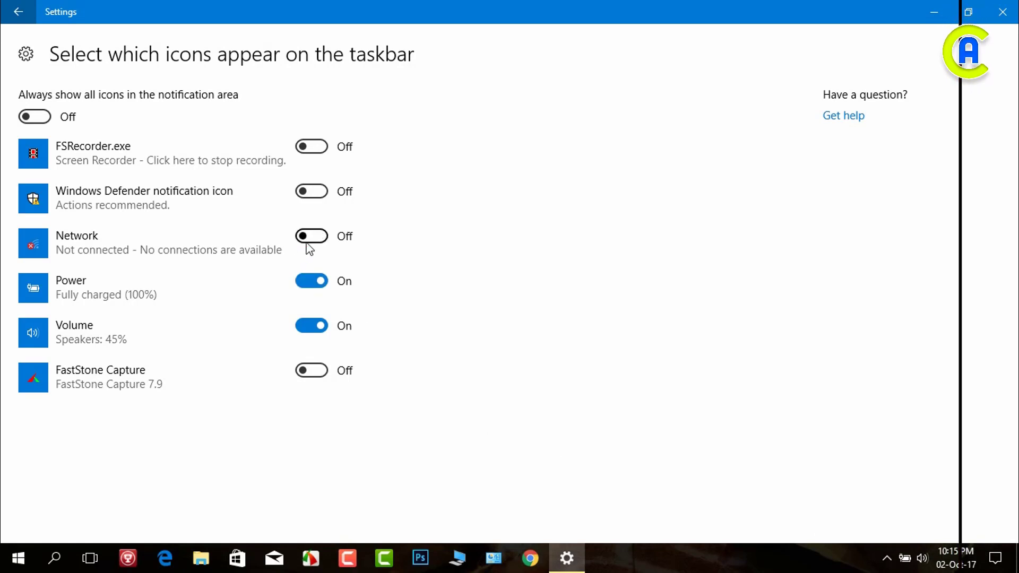
{"action": "left_click", "coordinate": [35, 116]}
{"action": "left_click", "coordinate": [13, 15]}
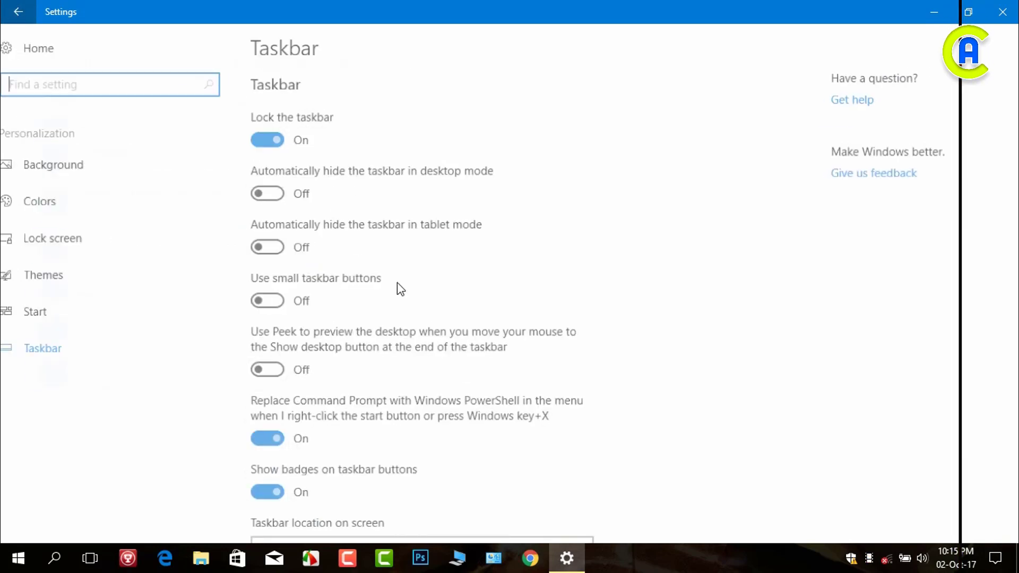
Open the system icons settings and try turning the Network, Volume and Clock icons off and back on.
{"action": "scroll", "coordinate": [474, 377], "scroll_direction": "down", "scroll_amount": 6}
{"action": "scroll", "coordinate": [474, 377], "scroll_direction": "down", "scroll_amount": 3}
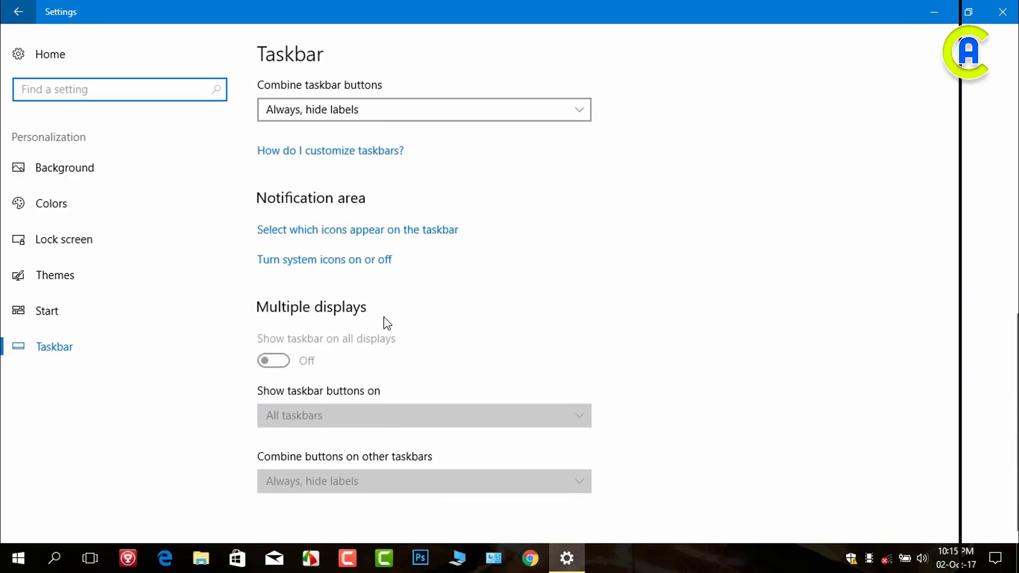
{"action": "left_click", "coordinate": [291, 261]}
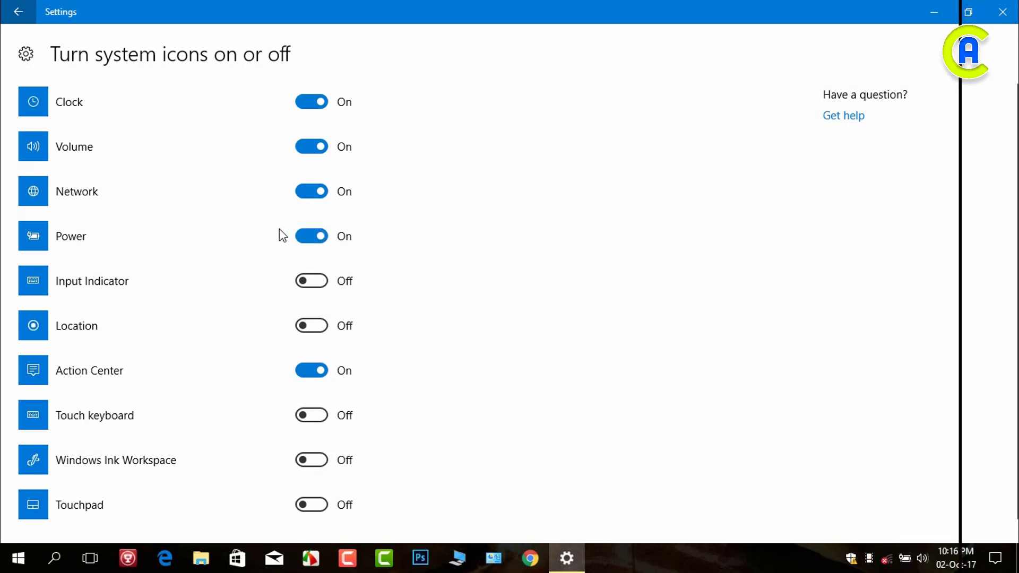
{"action": "left_click", "coordinate": [309, 192]}
{"action": "left_click", "coordinate": [321, 194]}
{"action": "left_click", "coordinate": [306, 148]}
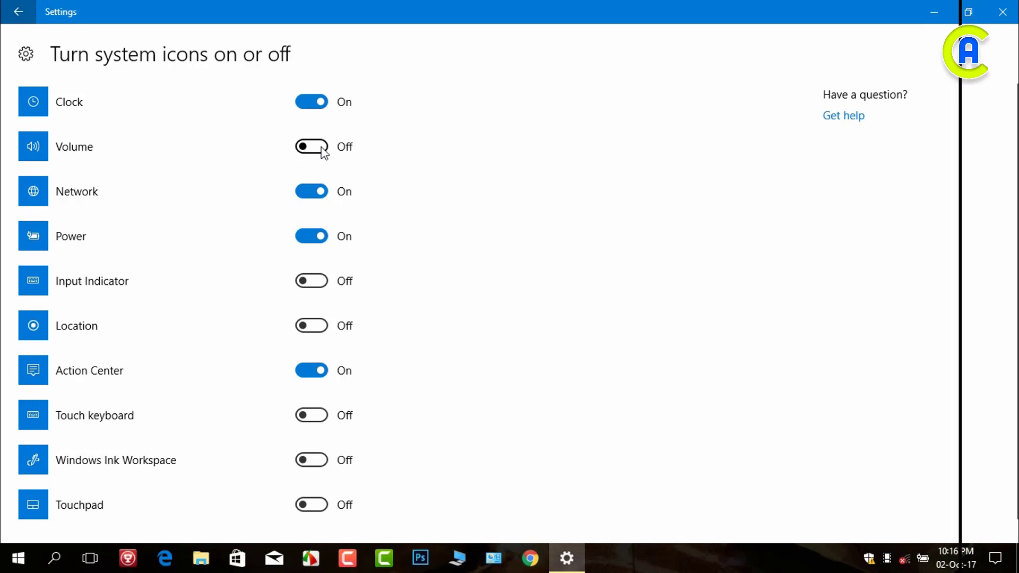
{"action": "left_click", "coordinate": [306, 102]}
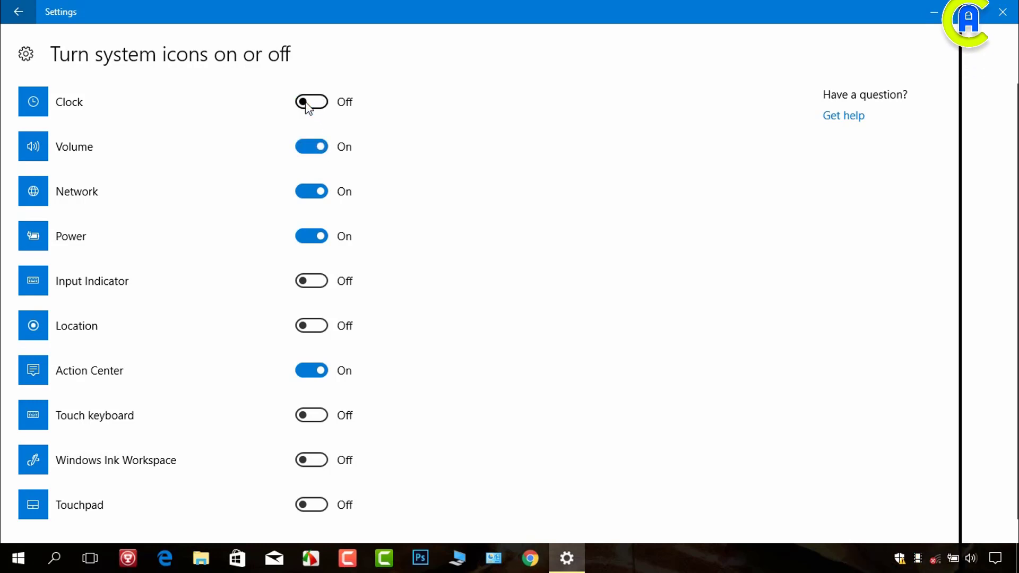
{"action": "left_click", "coordinate": [318, 103]}
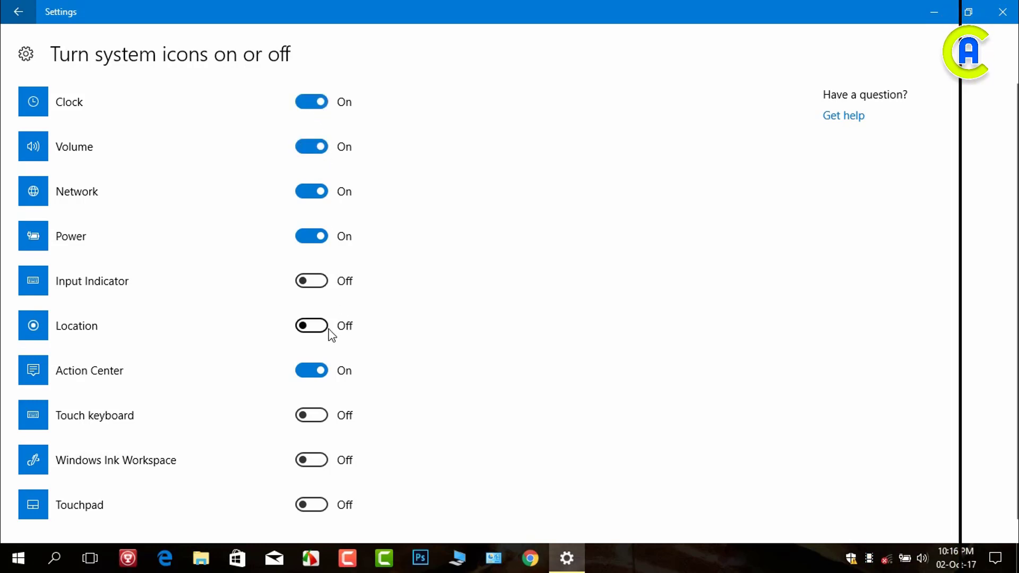
Try turning the Power and Action Center system icons off and back on, and return to the Taskbar settings' Multiple displays section.
{"action": "left_click", "coordinate": [313, 237]}
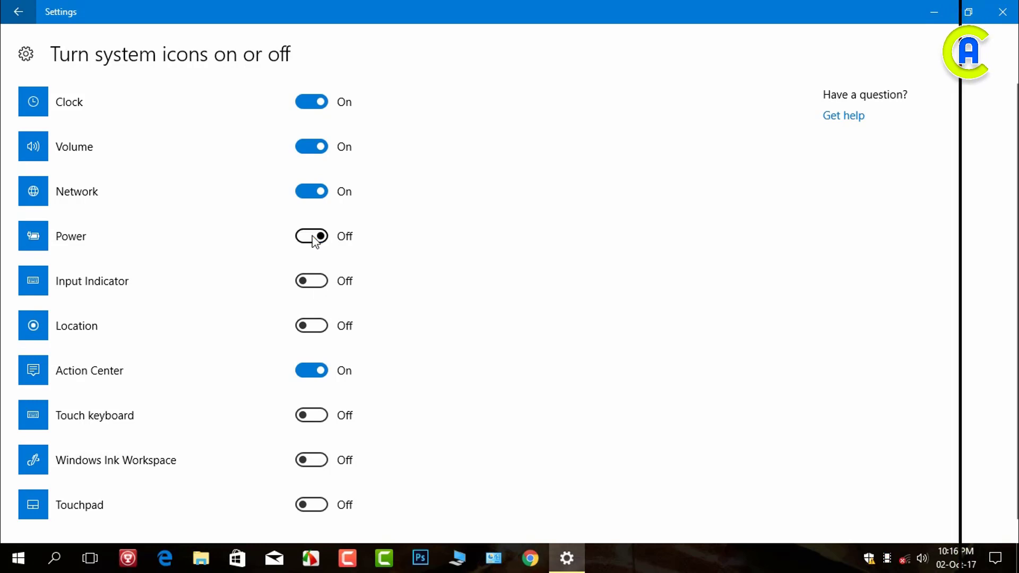
{"action": "left_click", "coordinate": [316, 236]}
{"action": "left_click", "coordinate": [306, 373]}
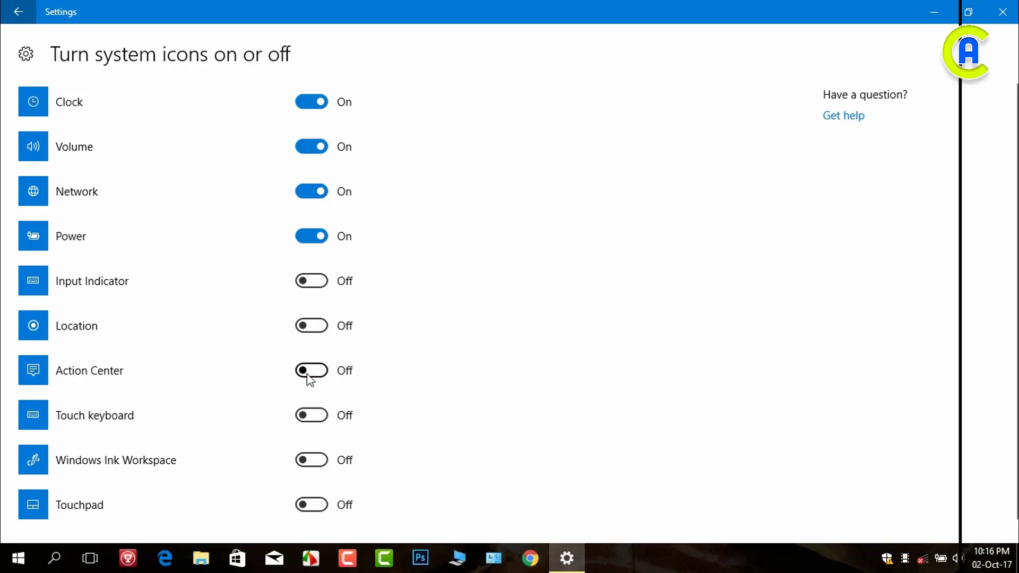
{"action": "left_click", "coordinate": [318, 371]}
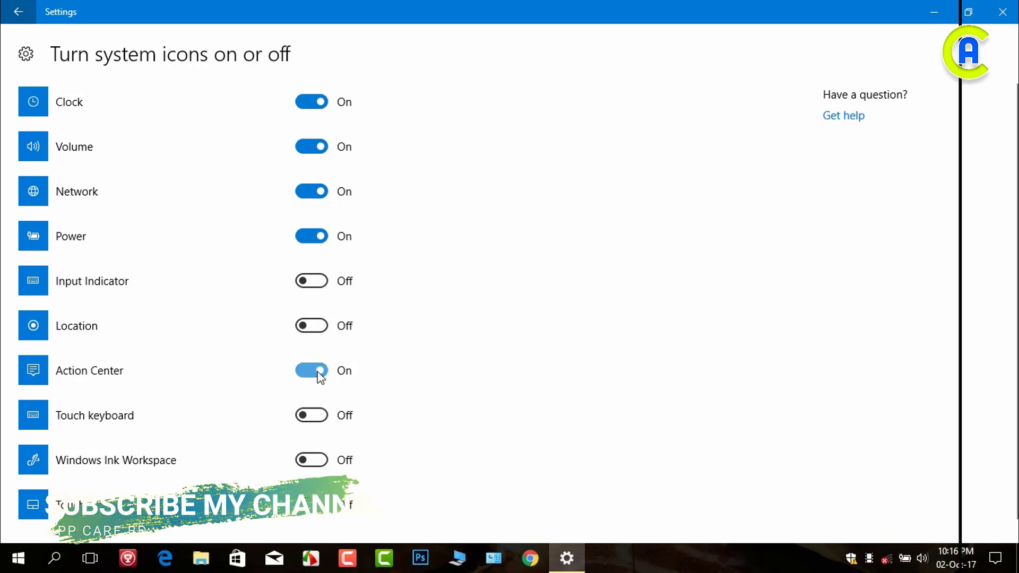
{"action": "scroll", "coordinate": [348, 416], "scroll_direction": "down", "scroll_amount": 1}
{"action": "left_click", "coordinate": [22, 12]}
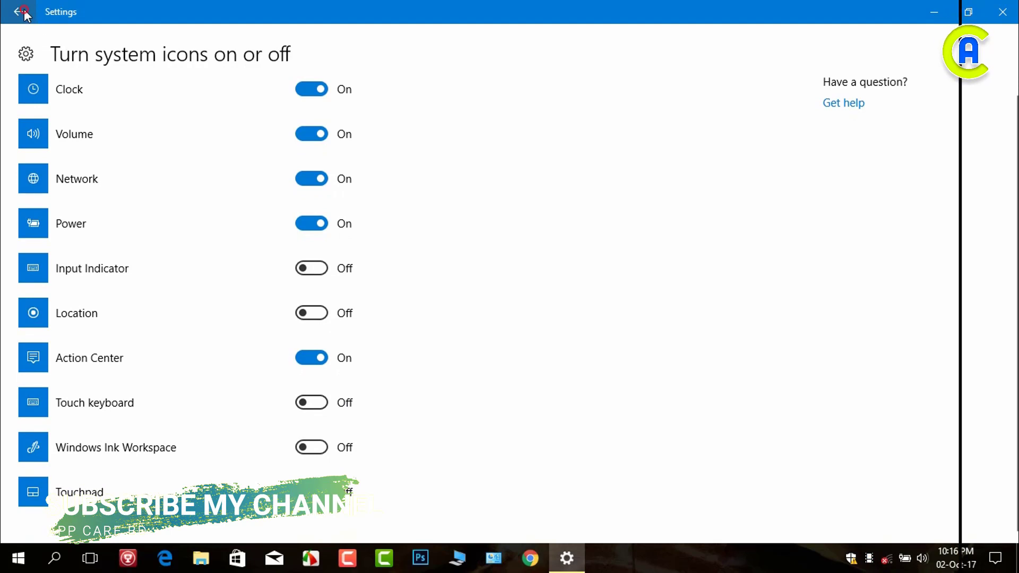
{"action": "scroll", "coordinate": [480, 391], "scroll_direction": "down", "scroll_amount": 8}
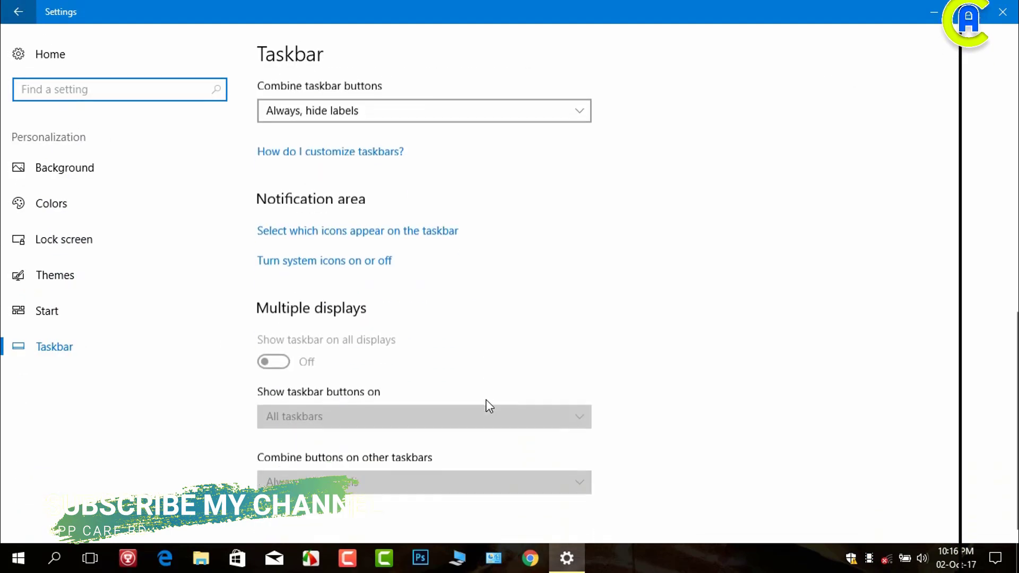